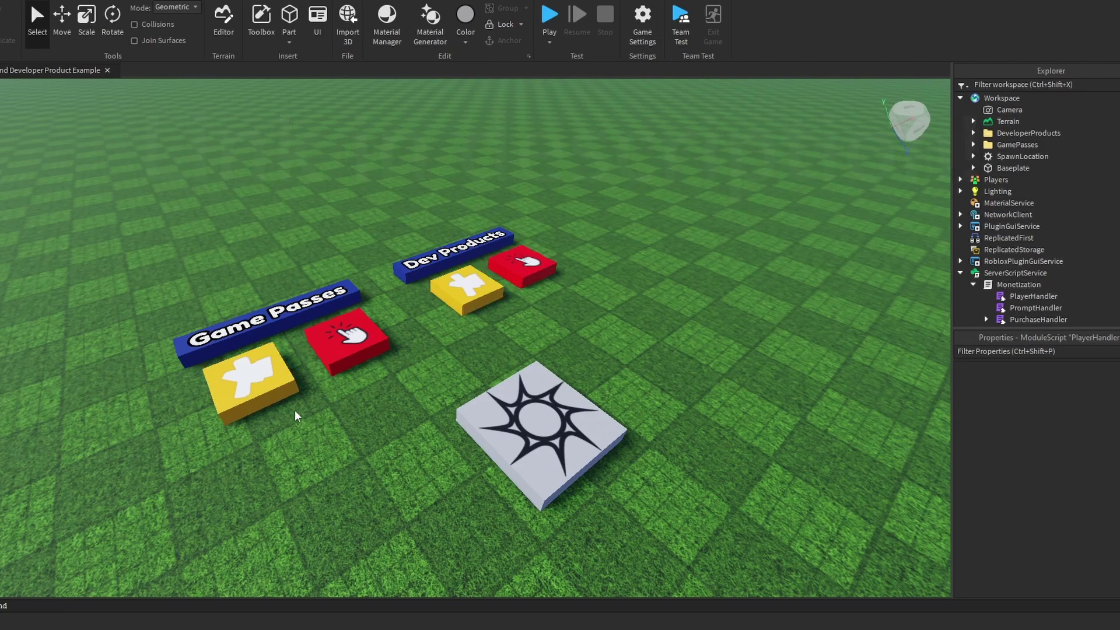
# - Set the GamePassId value inside the GamePasses folder's TouchPrompt to 219277291
pyautogui.moveTo(283, 403); pyautogui.dragTo(282, 404, button='right')
pyautogui.press('w')
pyautogui.click(412, 347)
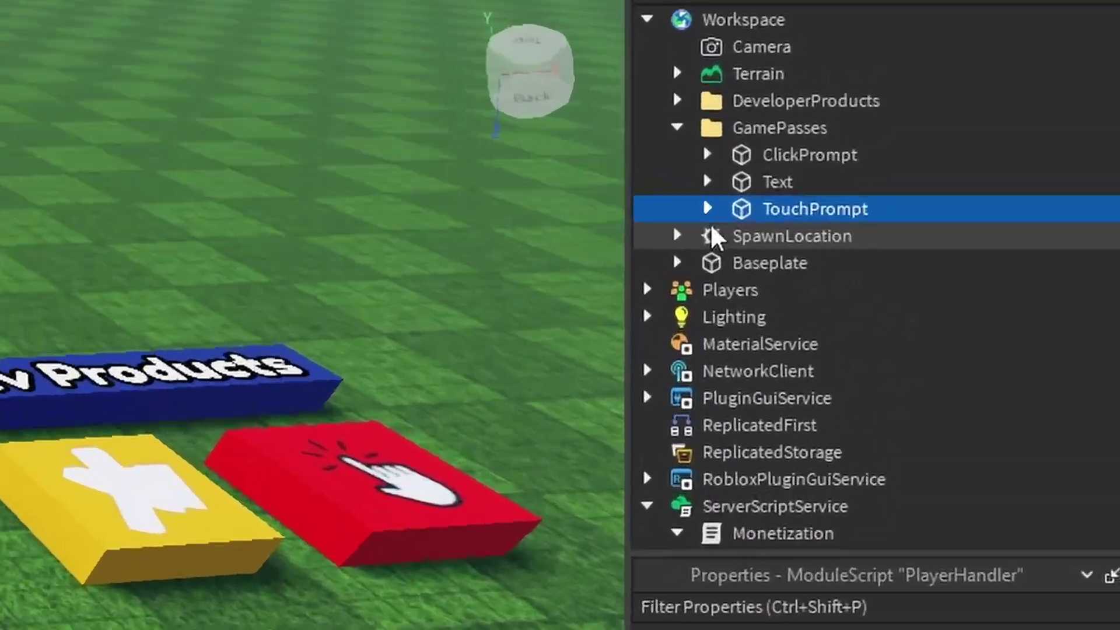
pyautogui.click(986, 180)
pyautogui.click(569, 286)
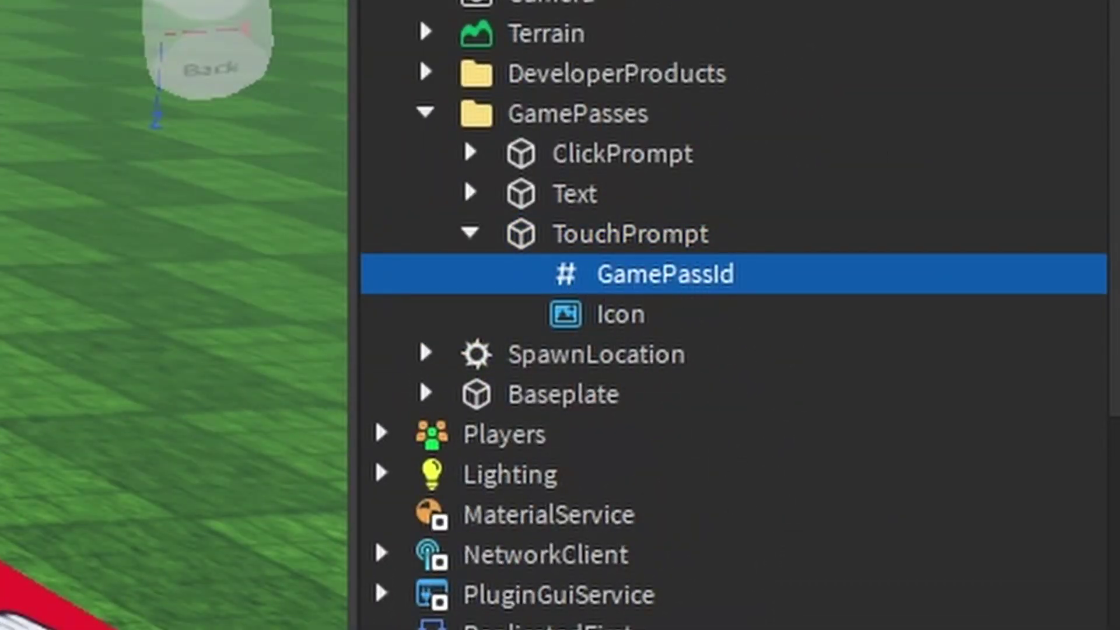
pyautogui.click(903, 587)
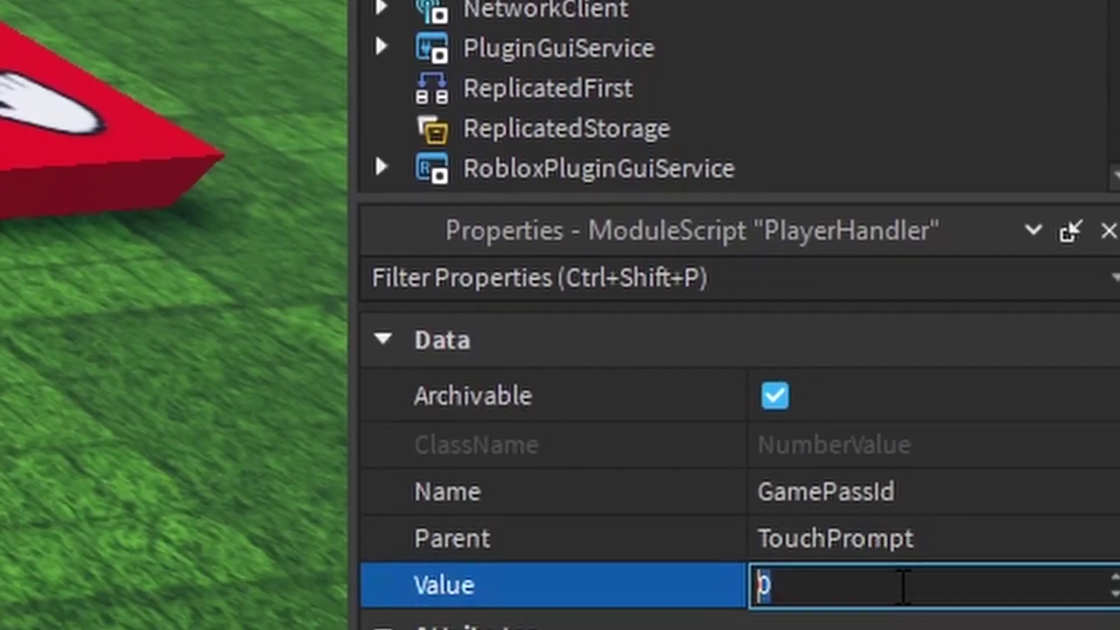
pyautogui.write('219277291')
pyautogui.press('Return')
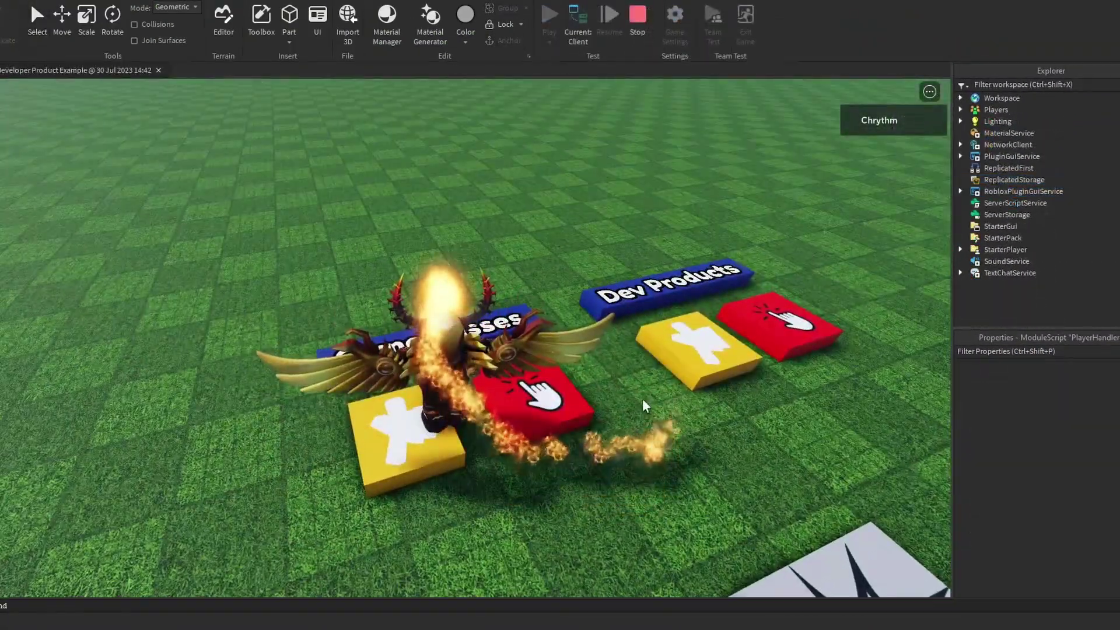
# - Walk the character around the yellow Game Passes touch block in the playtest
pyautogui.press('a')
pyautogui.press('s')
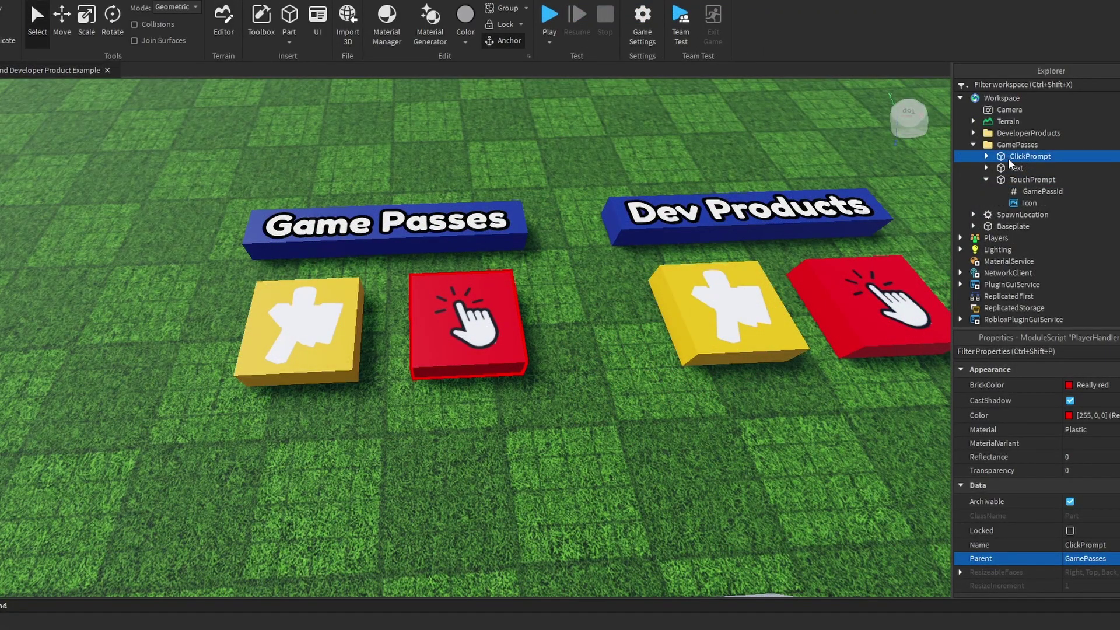
# - Inspect the name and value of the GamePassId inside the GamePasses folder's ClickPrompt
pyautogui.click(986, 157)
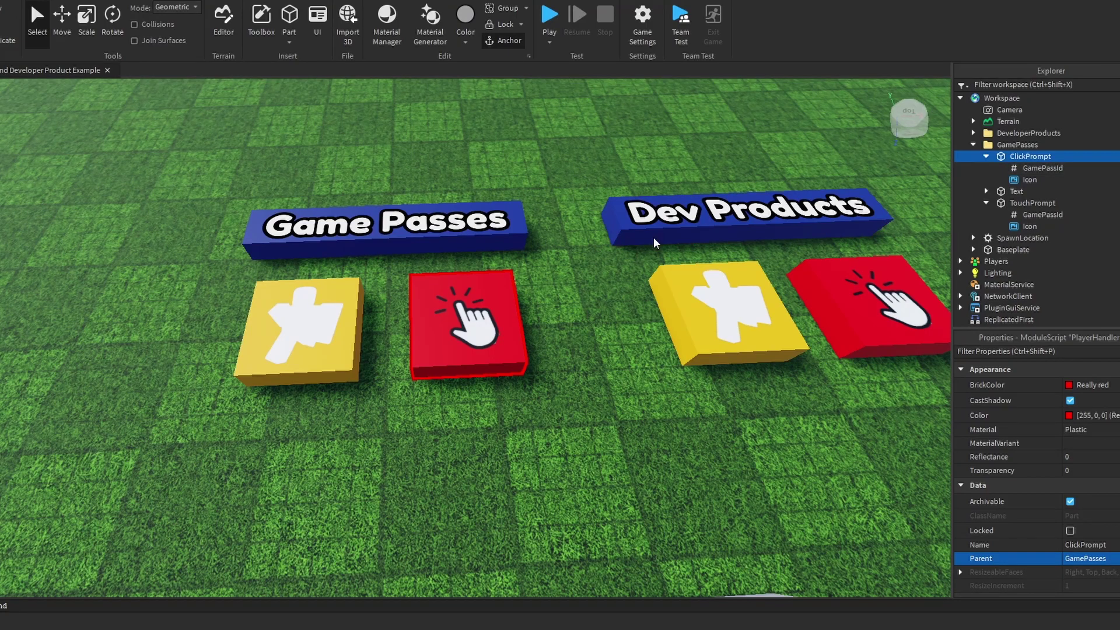
pyautogui.click(1082, 169)
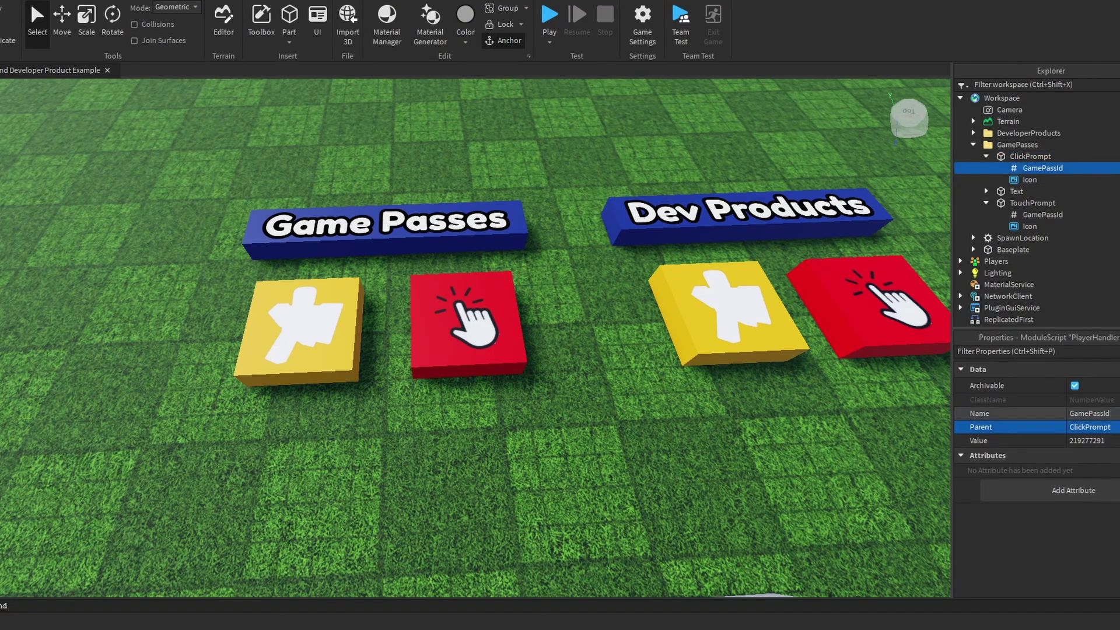
pyautogui.click(1105, 414)
pyautogui.click(1105, 441)
# - Inspect the name and value of the DevProductId inside the DeveloperProducts folder's TouchPrompt
pyautogui.moveTo(678, 421); pyautogui.dragTo(674, 421, button='right')
pyautogui.press('d')
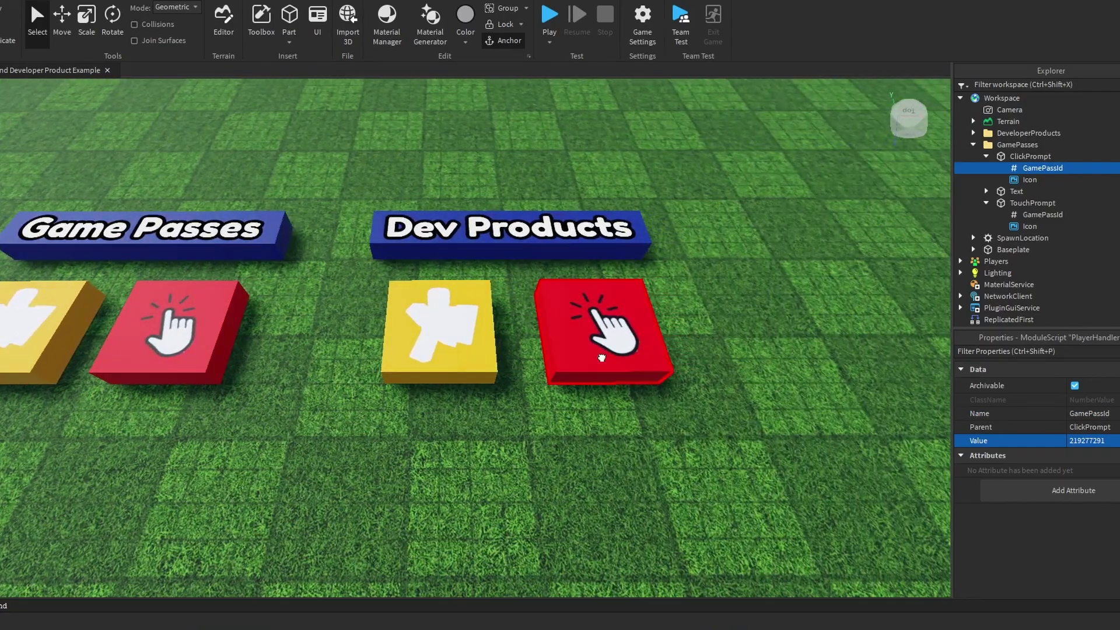
pyautogui.click(460, 352)
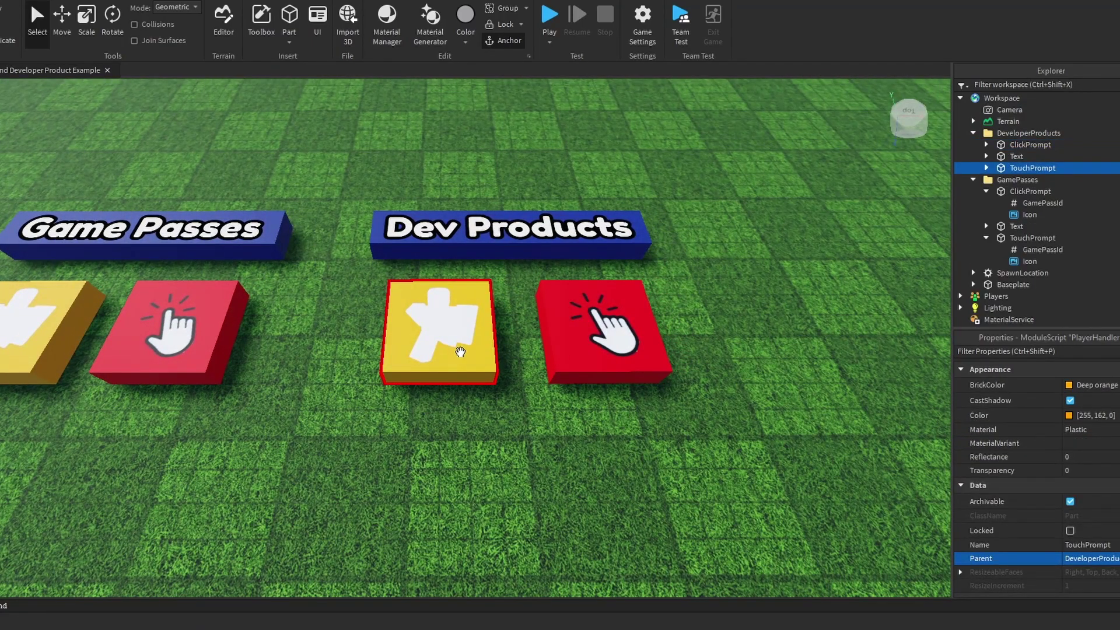
pyautogui.moveTo(551, 331); pyautogui.dragTo(564, 331, button='right')
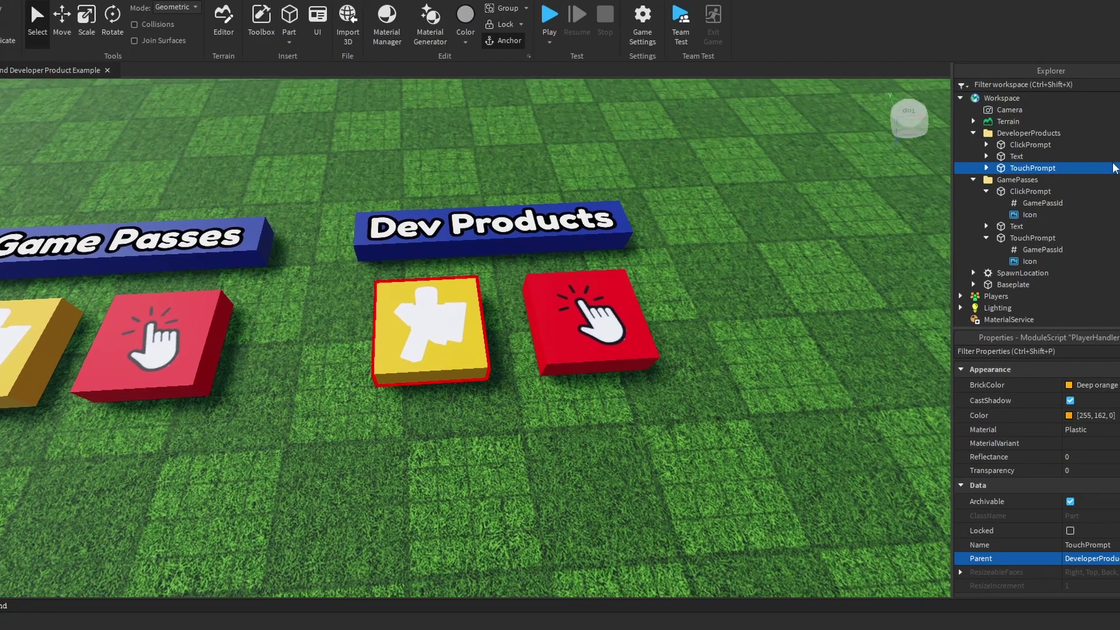
pyautogui.click(987, 168)
pyautogui.click(1023, 182)
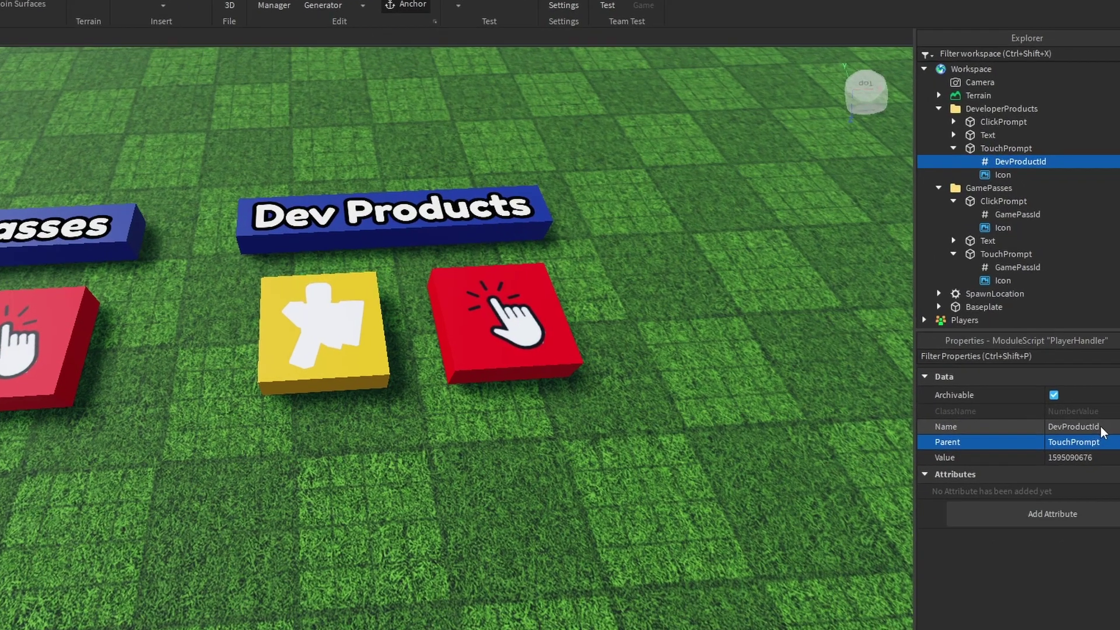
pyautogui.click(1091, 427)
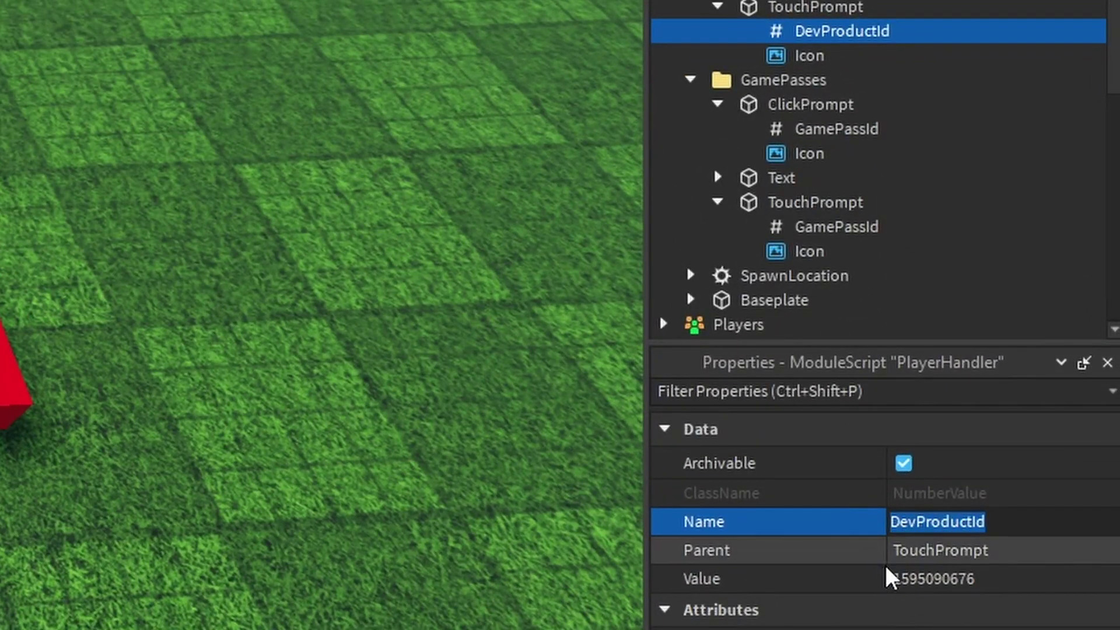
pyautogui.click(920, 582)
pyautogui.click(386, 509)
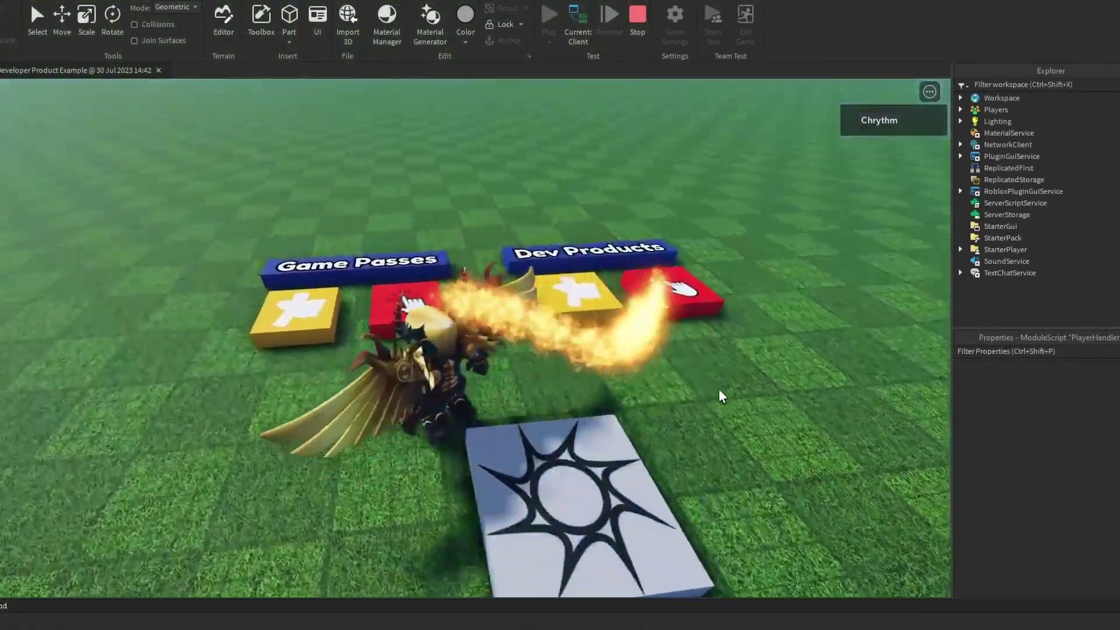
# - Walk the character onto the yellow Game Passes block in the playtest to trigger its purchase prompt, and show the Output window
pyautogui.moveTo(722, 397); pyautogui.dragTo(722, 396, button='right')
pyautogui.press('w')
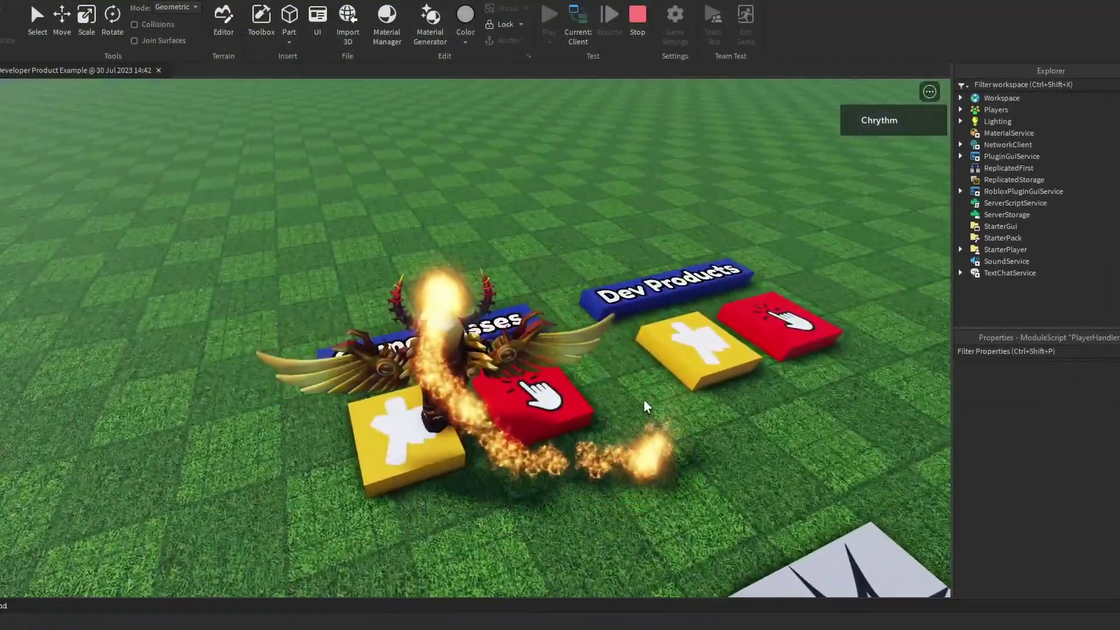
pyautogui.press('a')
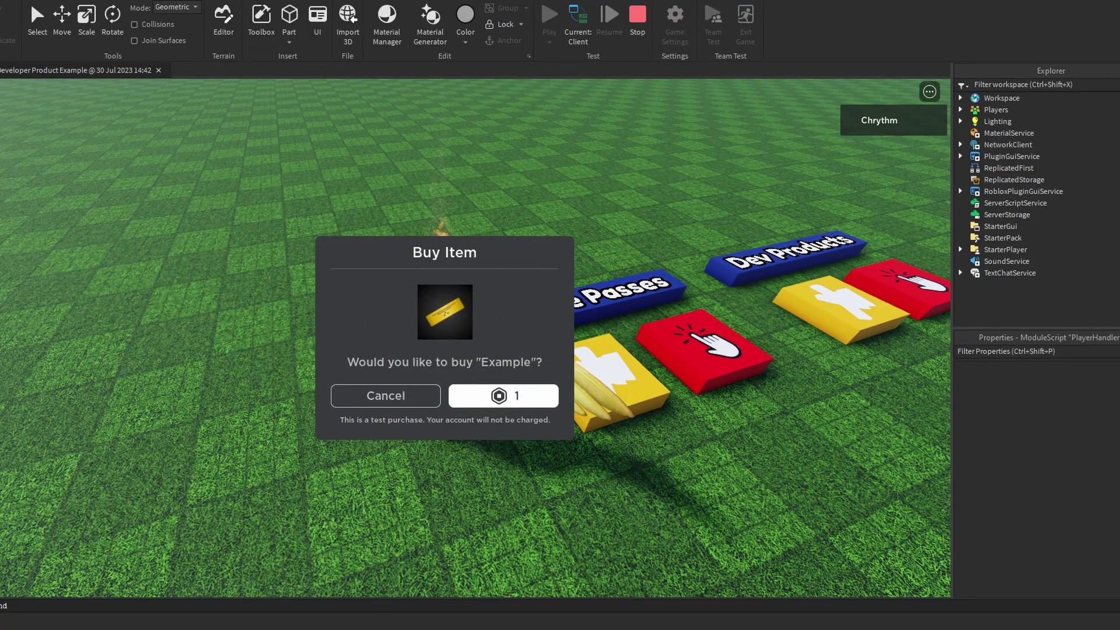
pyautogui.click(140, 1)
pyautogui.click(126, 9)
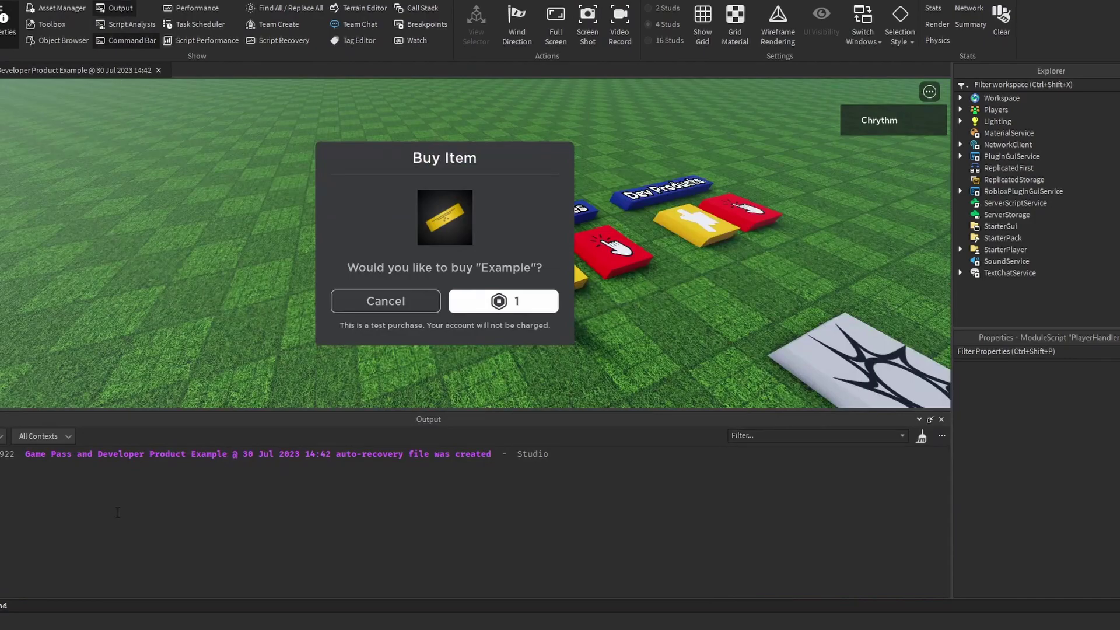
# - Complete the test purchase of the Example game pass and dismiss the confirmation
pyautogui.moveTo(490, 406); pyautogui.dragTo(494, 355, button='right')
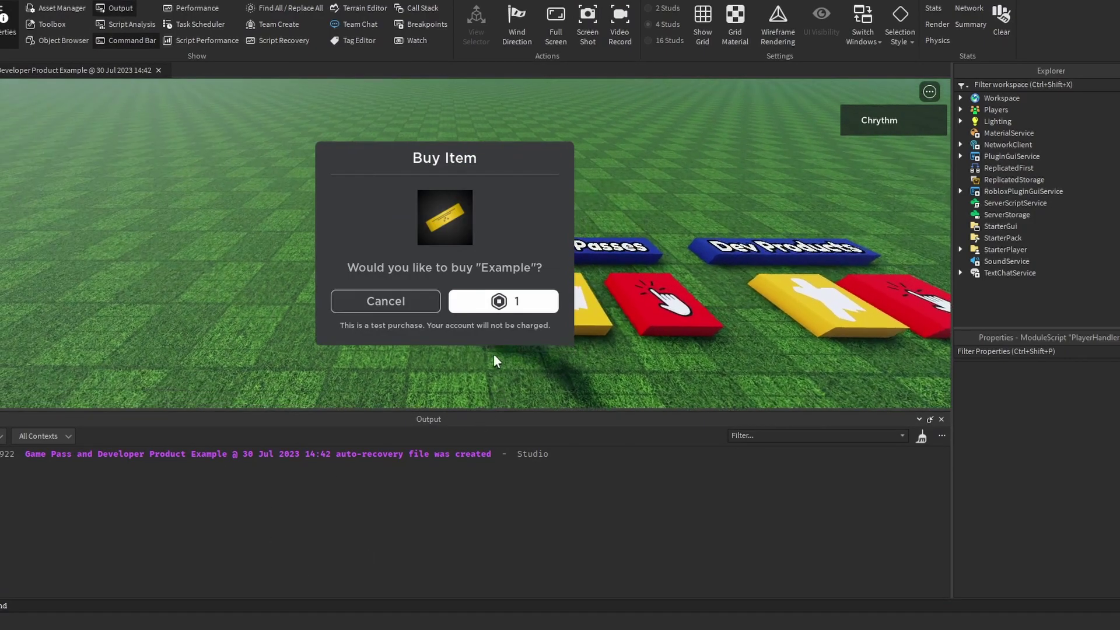
pyautogui.click(481, 308)
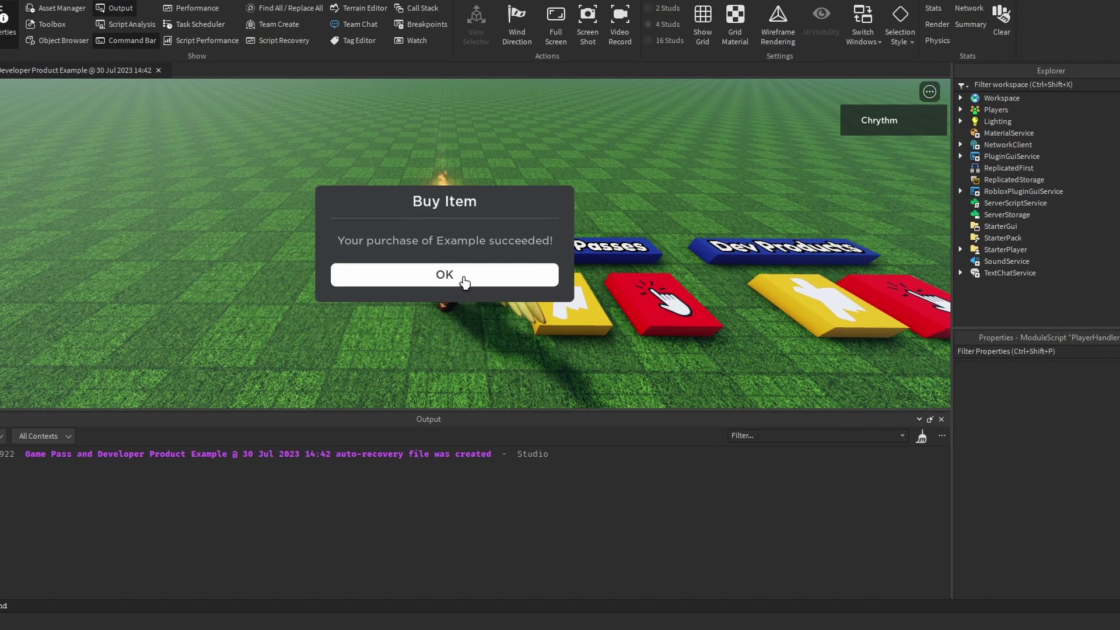
pyautogui.click(465, 283)
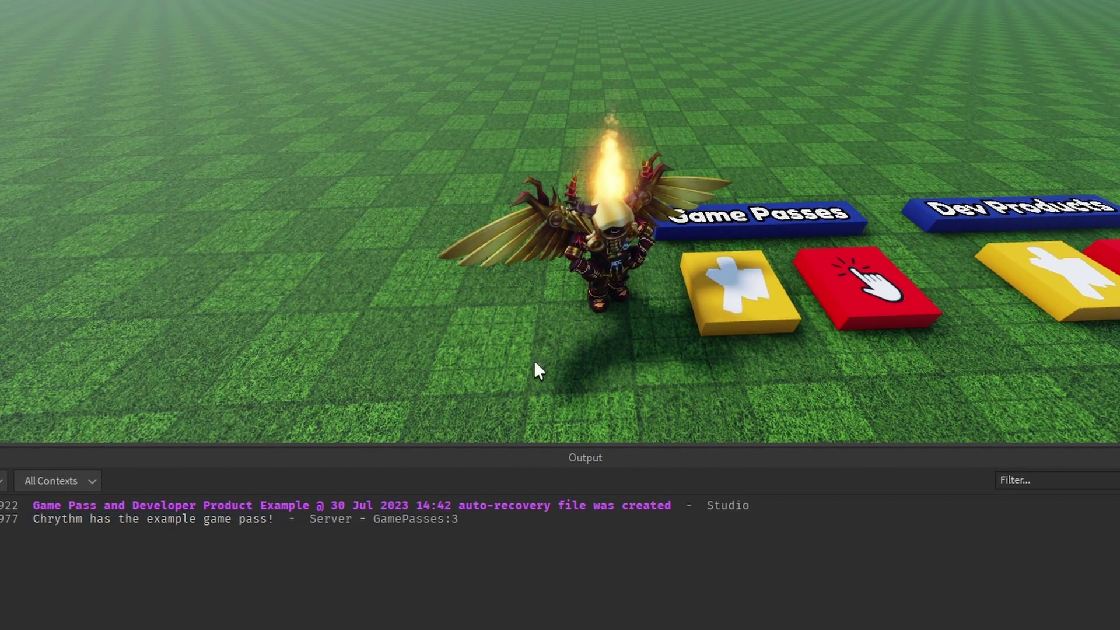
# - Trigger the red Game Passes click block and complete another test purchase of the Example game pass
pyautogui.press('s')
pyautogui.press('d')
pyautogui.click(672, 226)
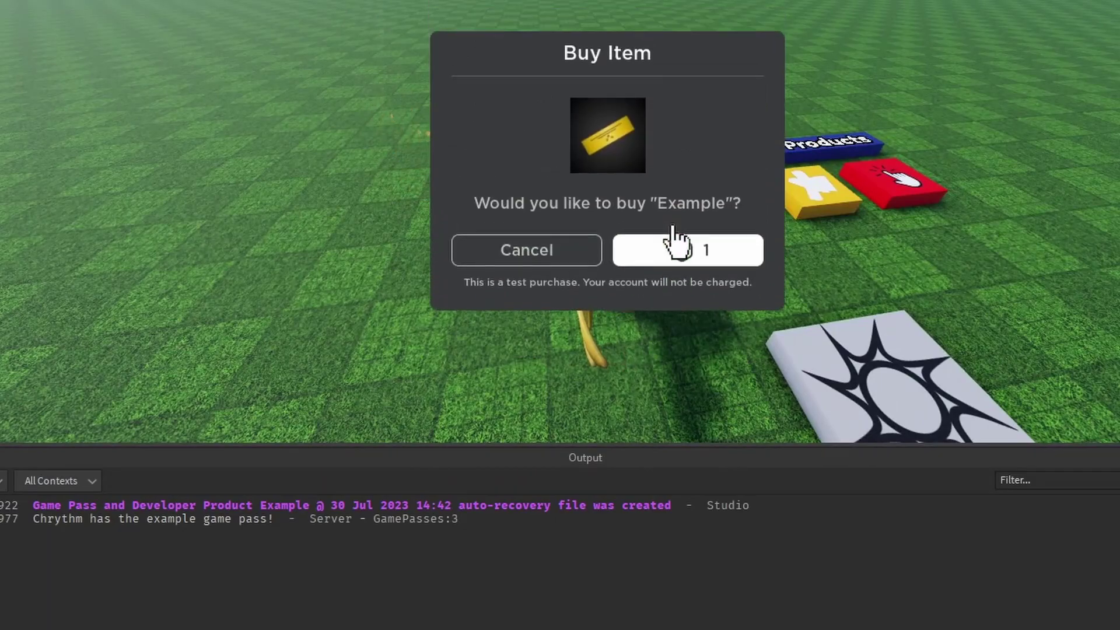
pyautogui.click(732, 303)
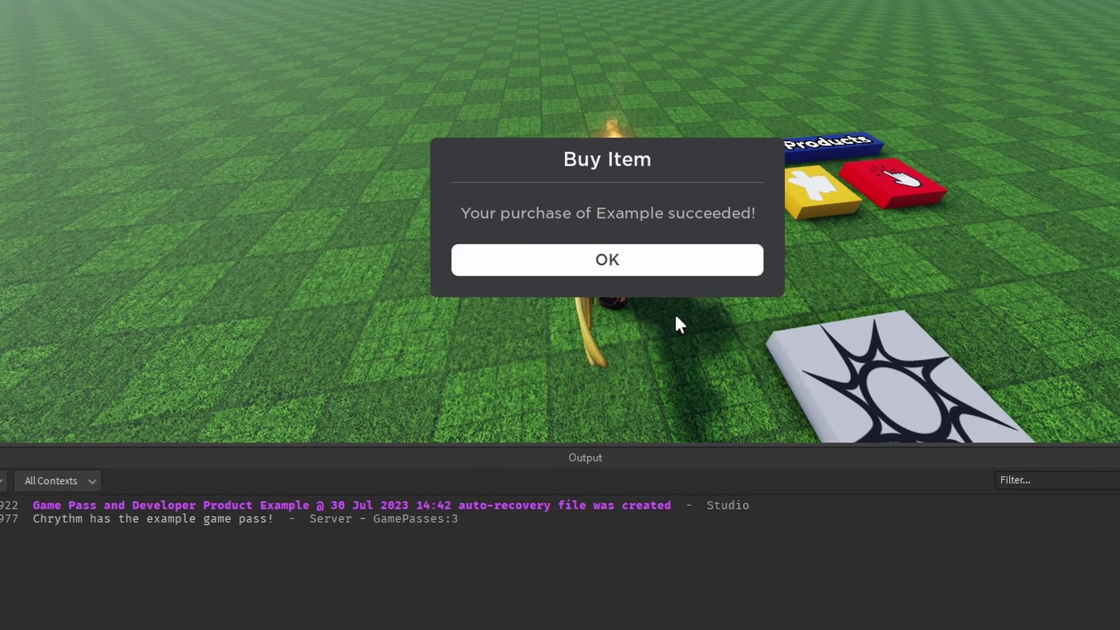
pyautogui.click(642, 266)
# - Return the character to the yellow Game Passes block and test-purchase the Example game pass once more
pyautogui.scroll(5, 648, 258)
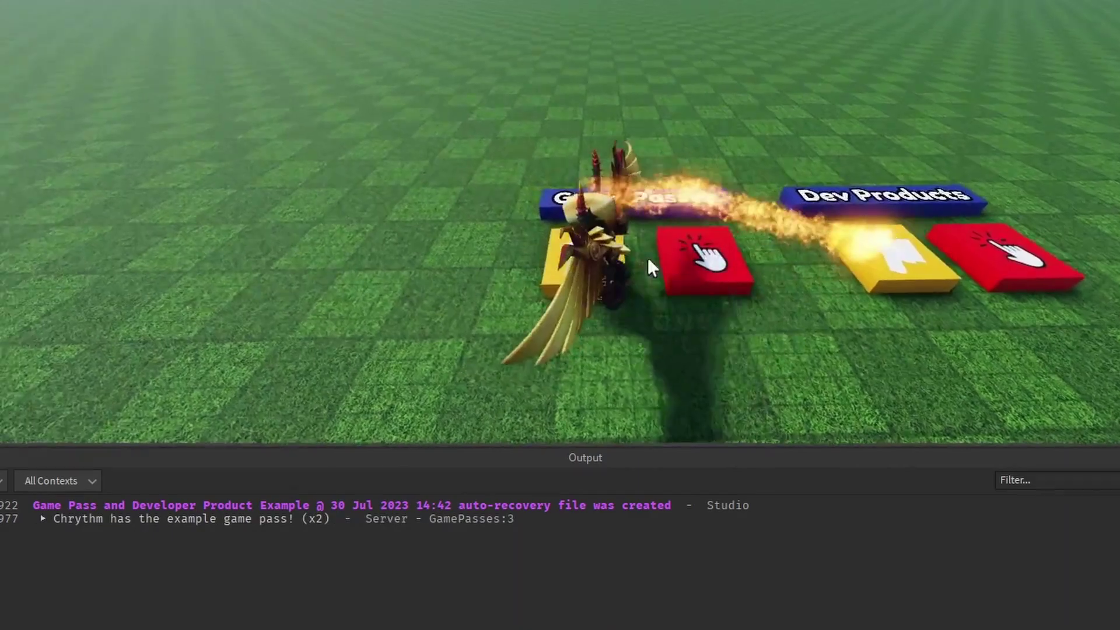
pyautogui.press('w')
pyautogui.press('a')
pyautogui.press('a')
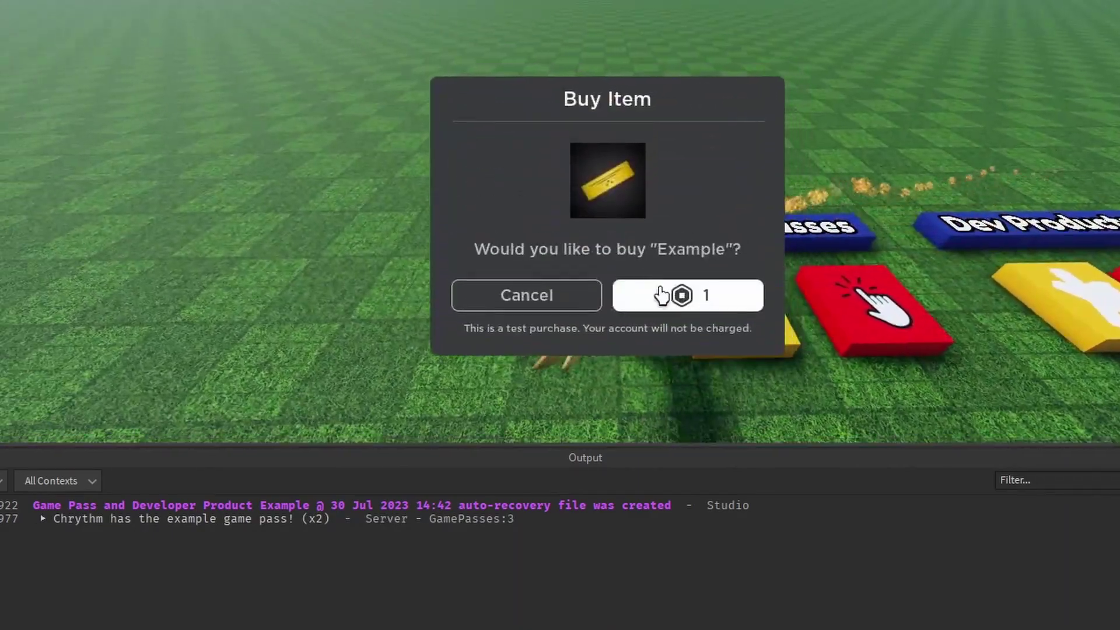
pyautogui.press('s')
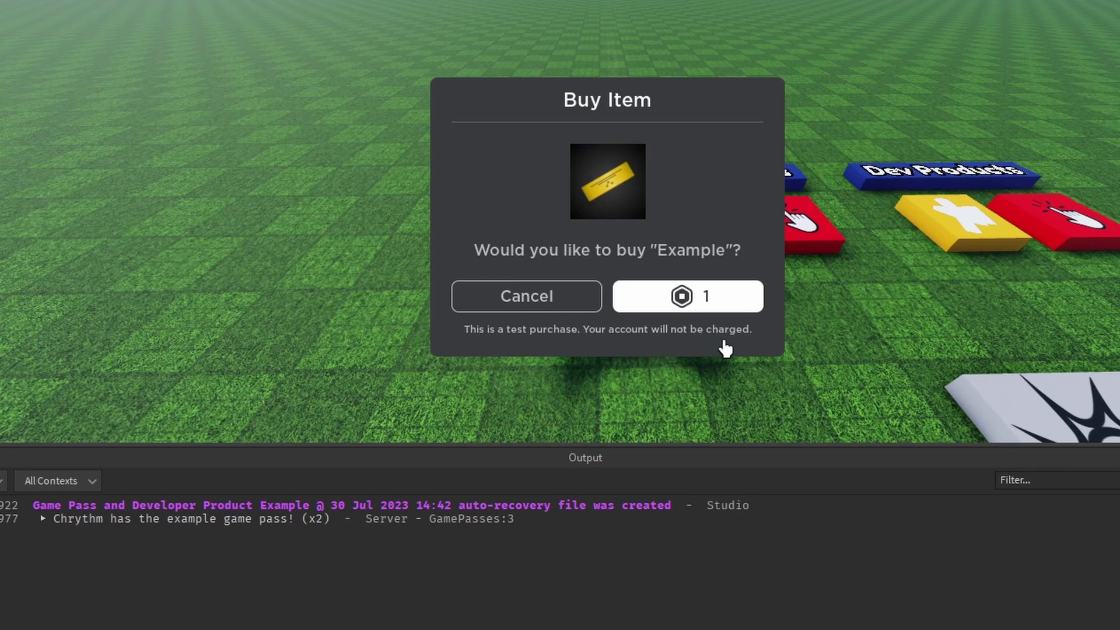
pyautogui.click(728, 304)
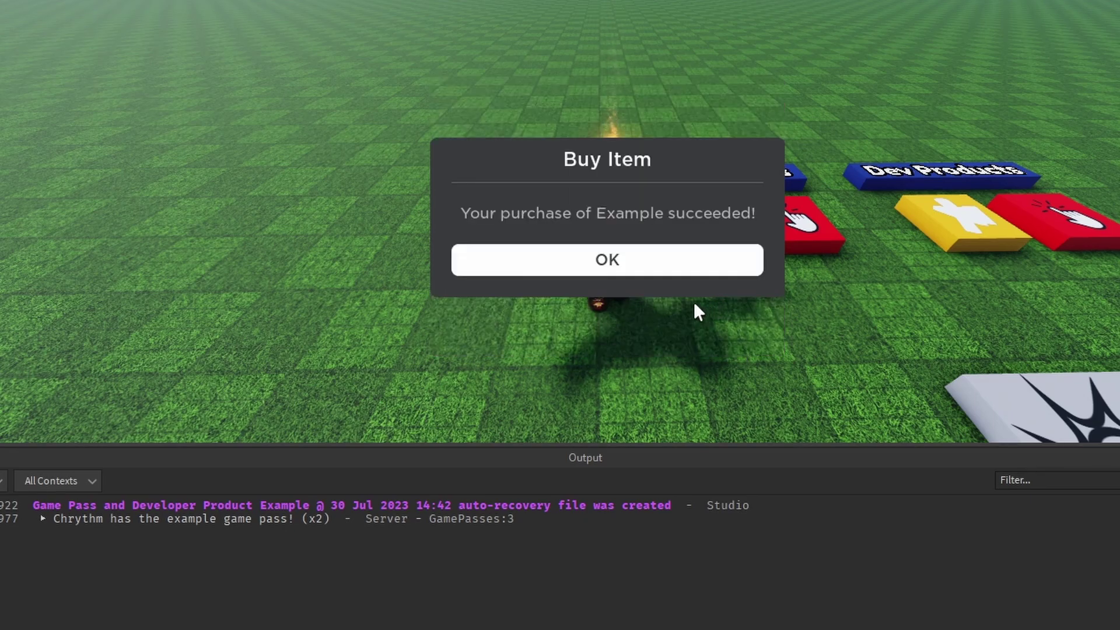
pyautogui.click(667, 270)
# - Walk the character to the yellow Dev Products block and complete the test purchase of the Example developer product
pyautogui.press('d')
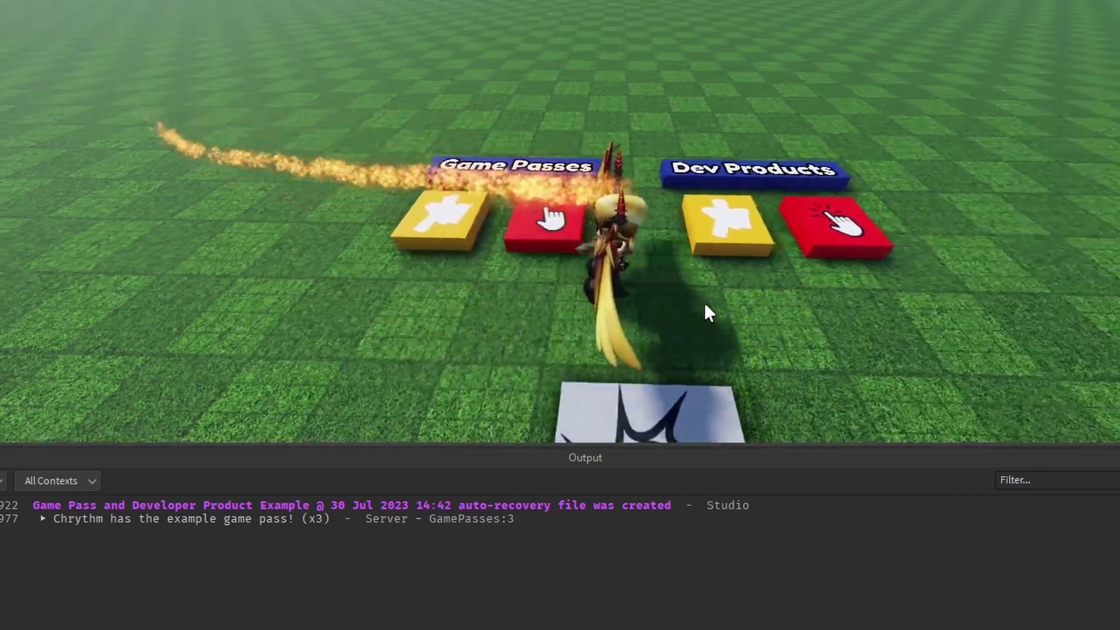
pyautogui.press('w')
pyautogui.scroll(-3, 705, 305)
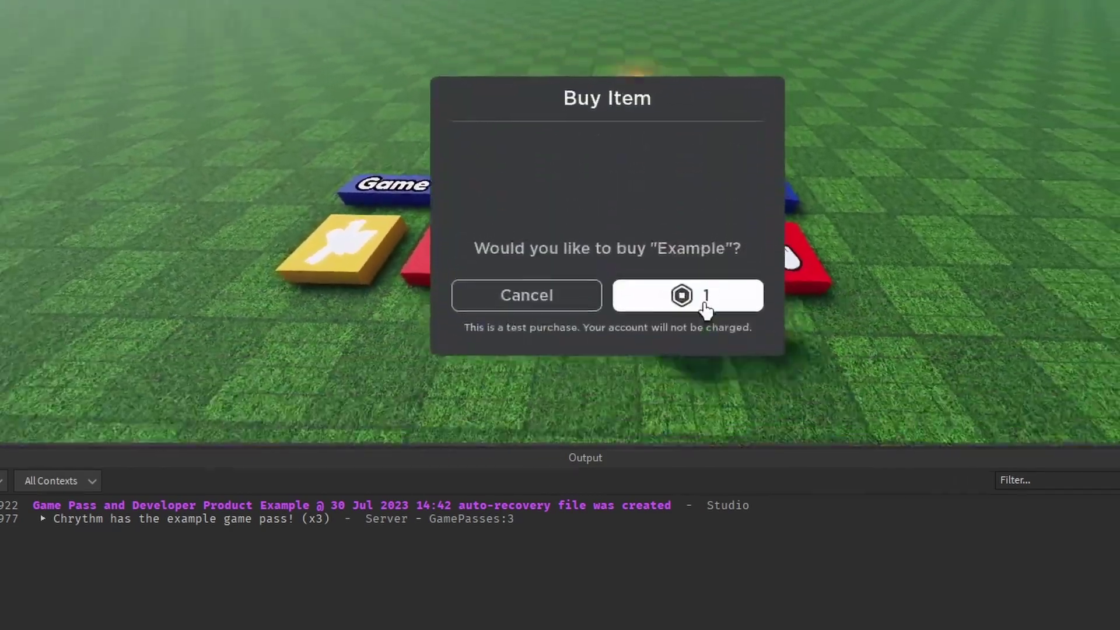
pyautogui.click(699, 296)
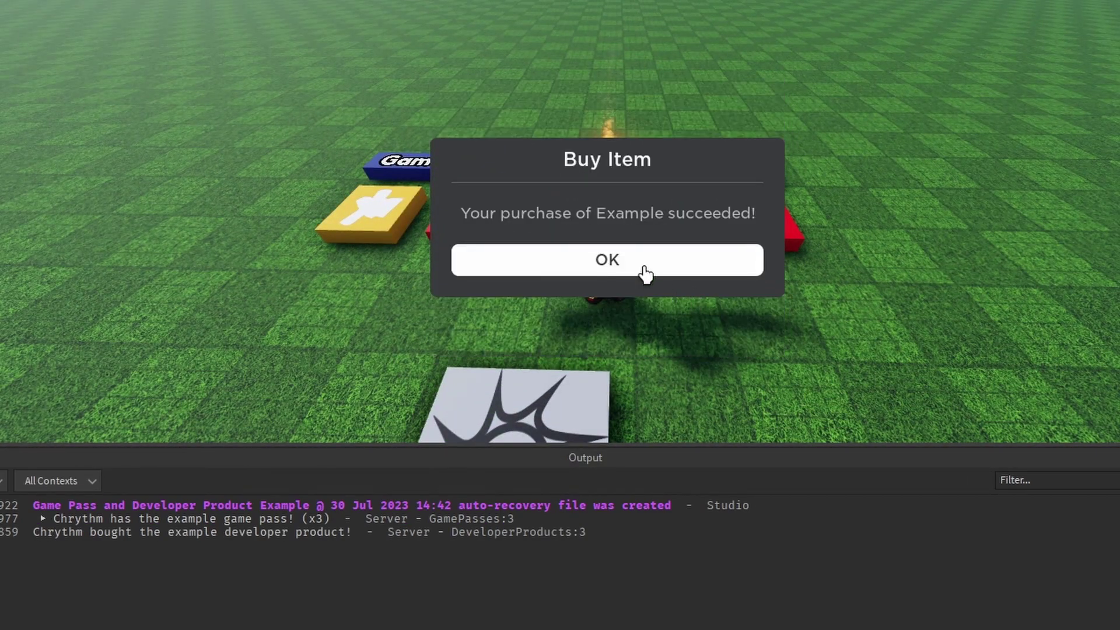
pyautogui.click(644, 269)
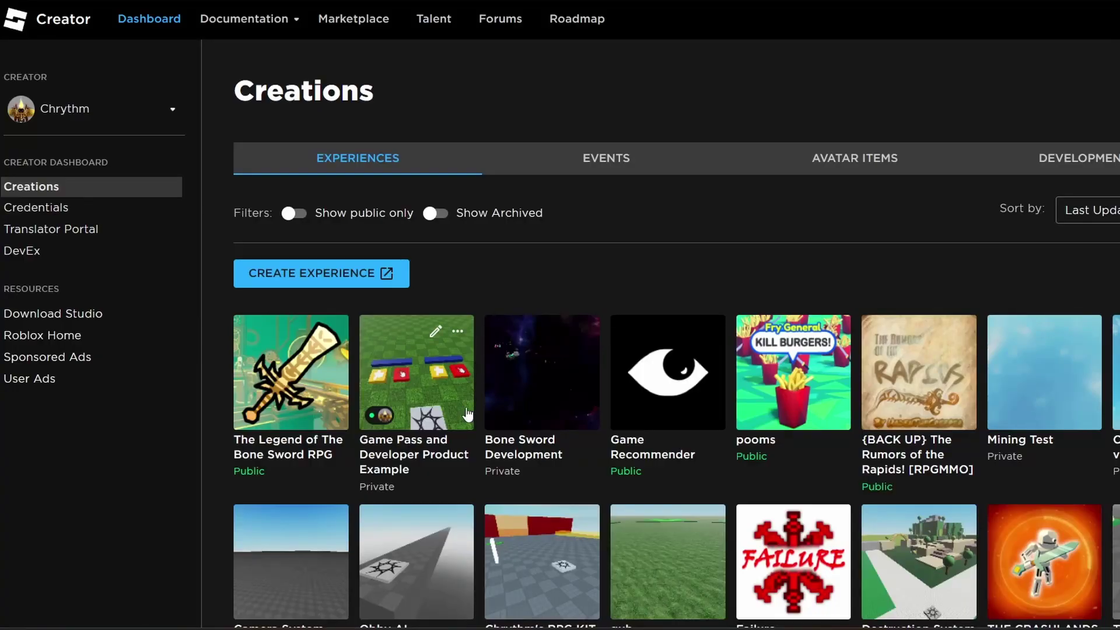
# - In the Roblox Creator Dashboard, view the developer products and passes associated with the Game Pass and Developer Product Example experience
pyautogui.click(420, 375)
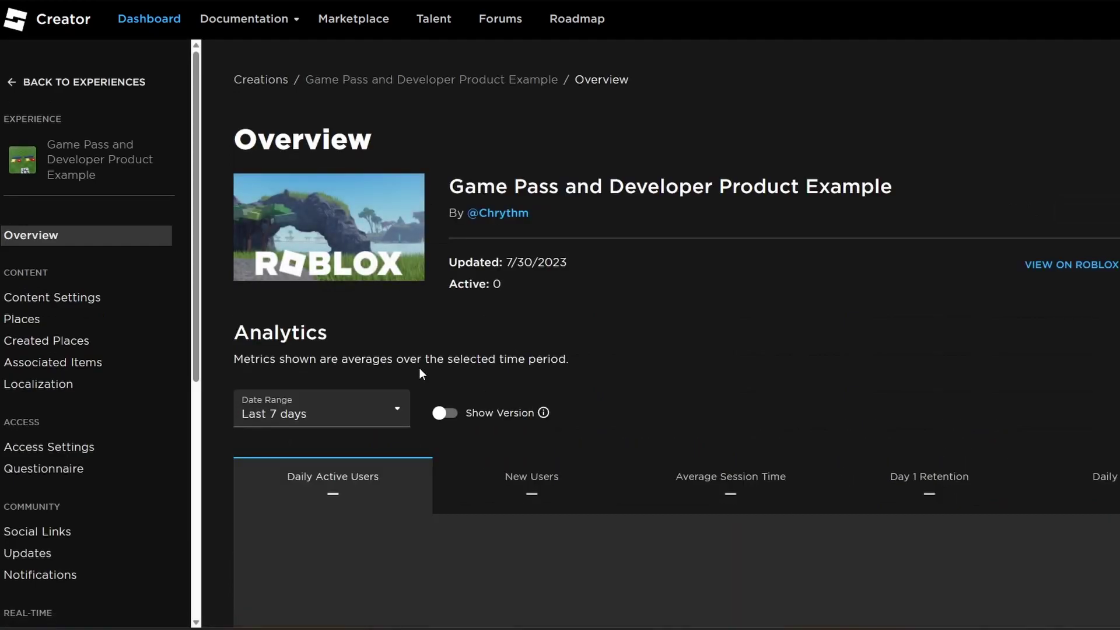
pyautogui.click(67, 365)
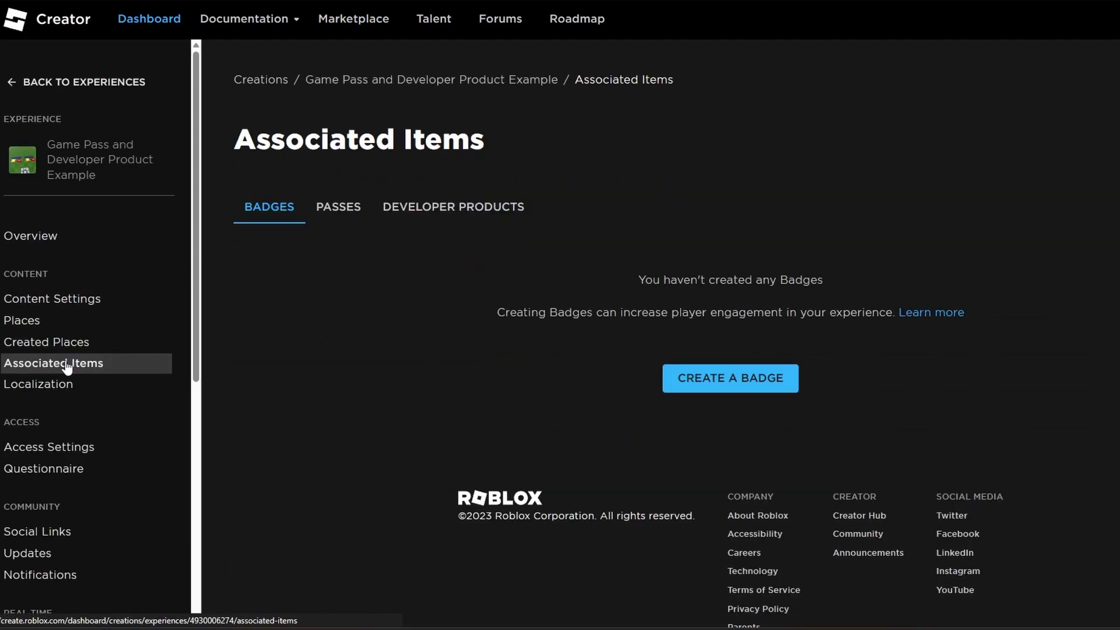
pyautogui.click(337, 216)
pyautogui.click(439, 216)
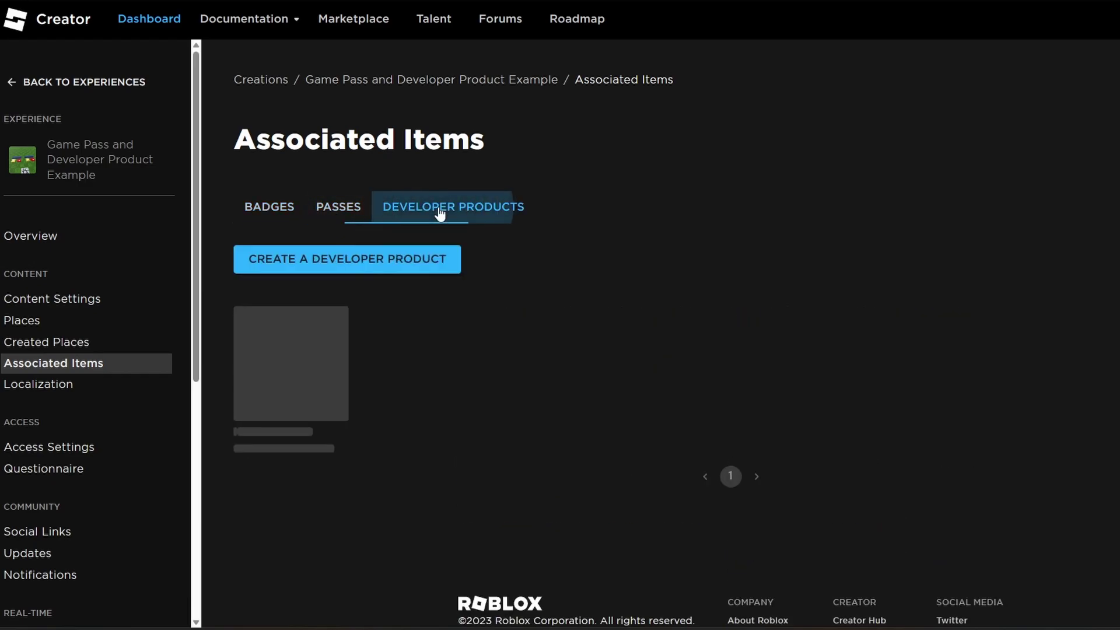
pyautogui.click(351, 212)
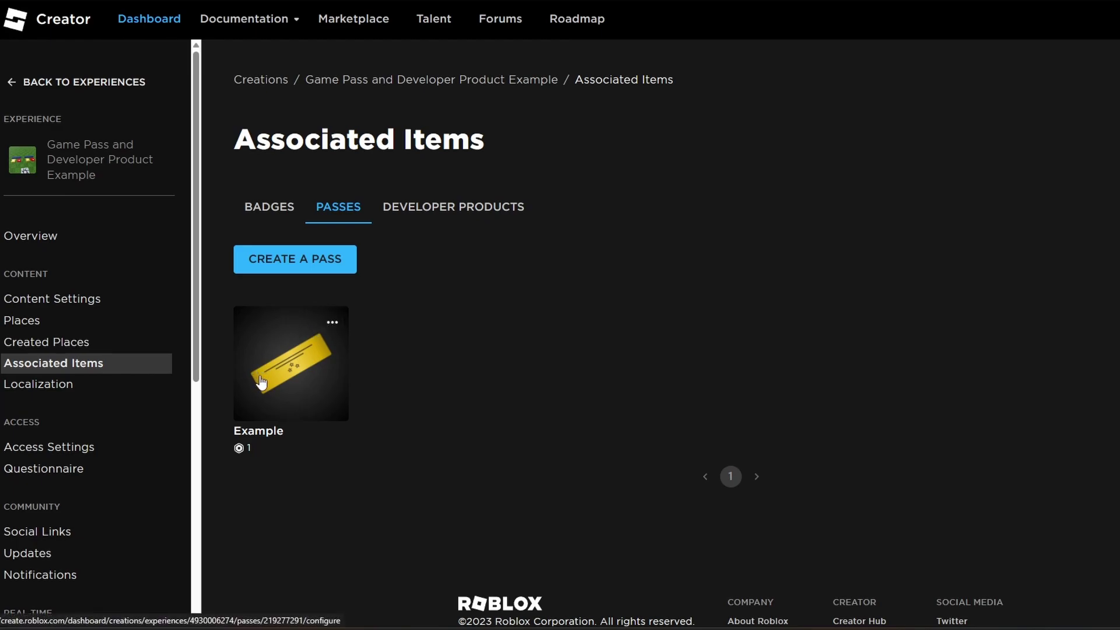
# - Check the sales settings of the Example pass and return to the experience's passes list without changing them
pyautogui.click(292, 342)
pyautogui.click(35, 255)
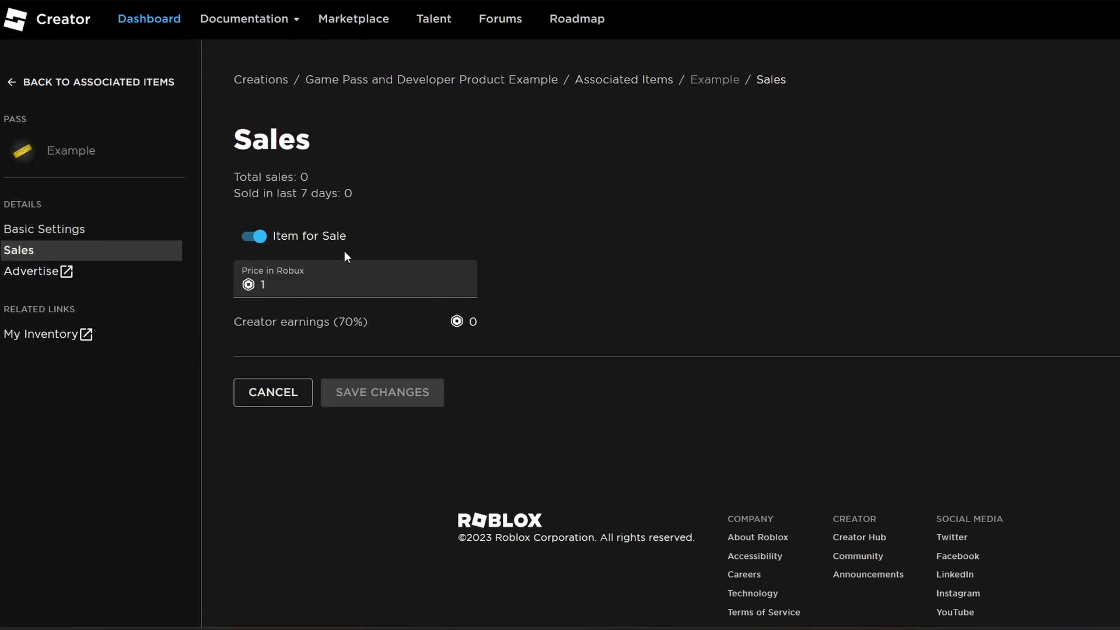
pyautogui.click(285, 400)
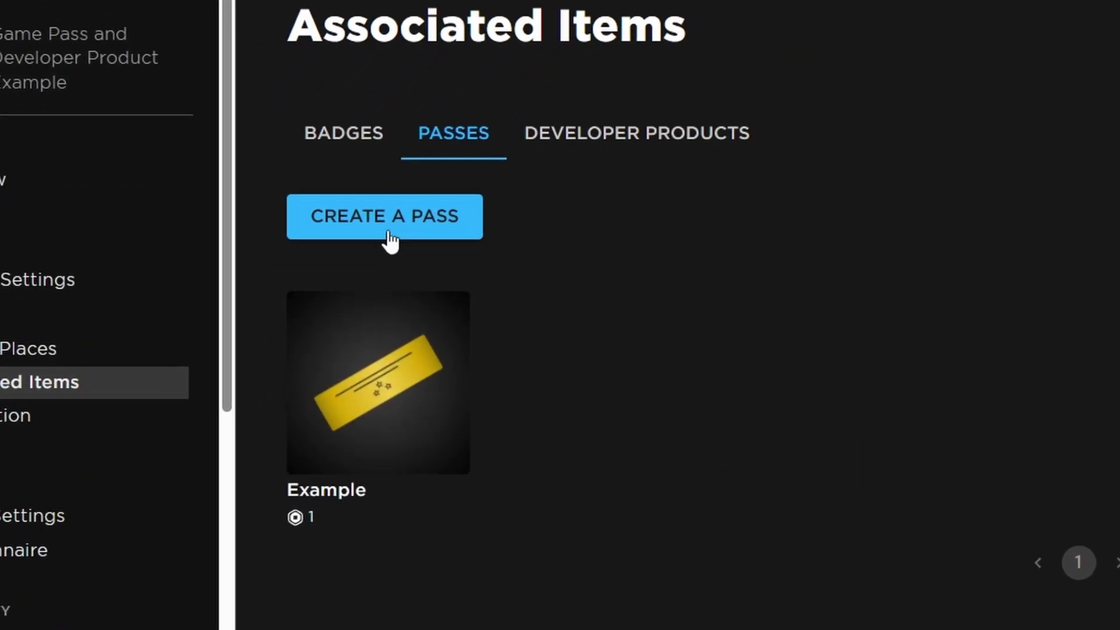
# - Copy the asset ID of the Example pass from the experience's passes list
pyautogui.moveTo(329, 303)
pyautogui.click(544, 312)
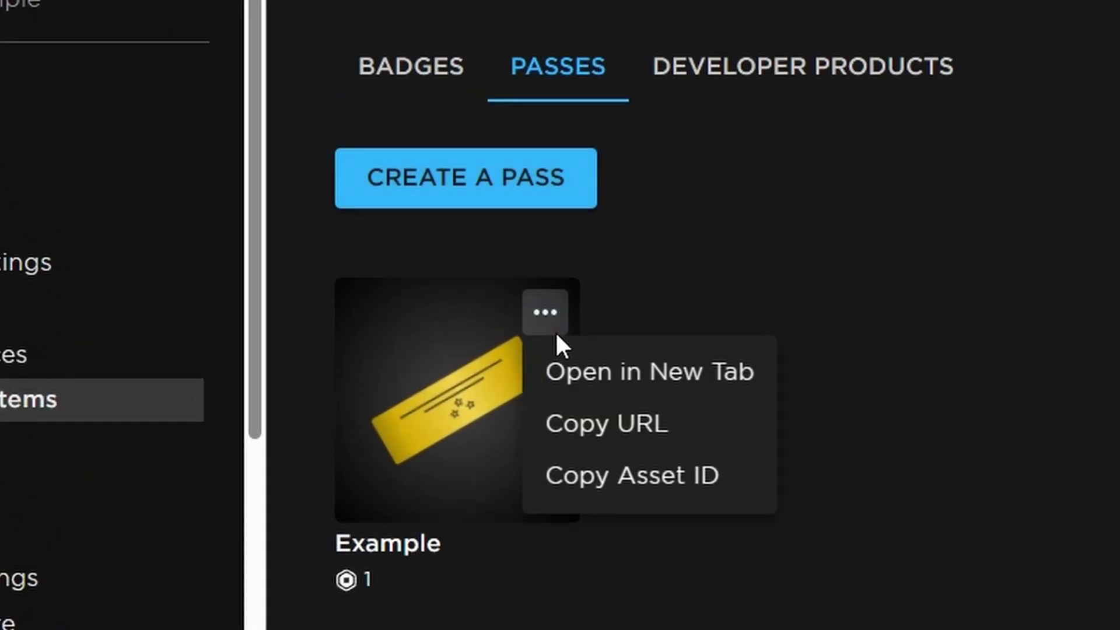
pyautogui.click(661, 502)
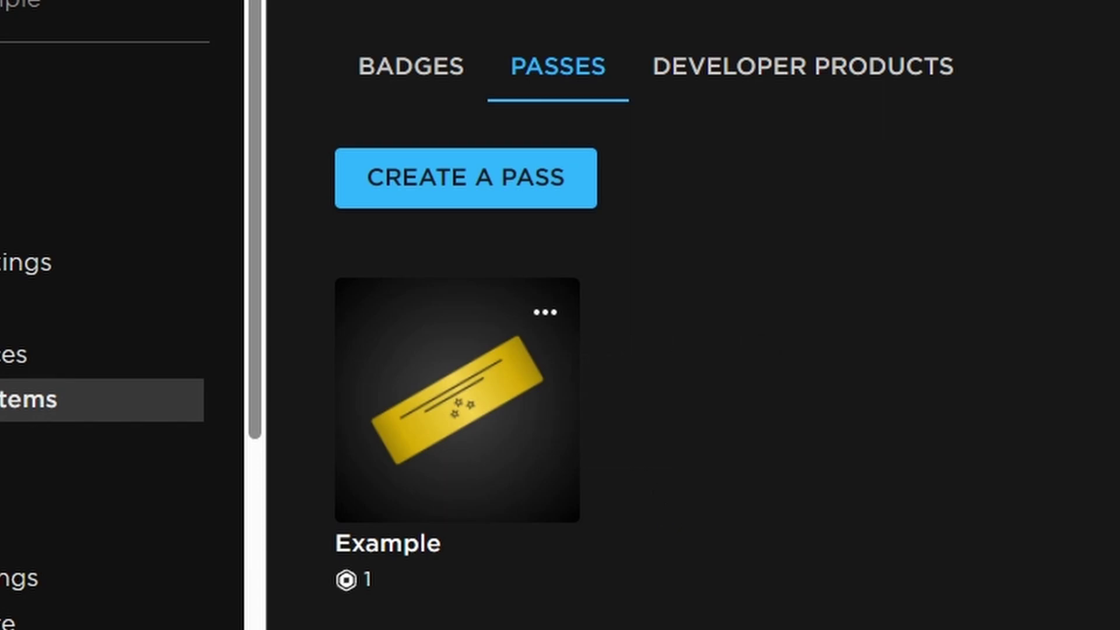
# - Copy the Example developer product's asset ID and paste it into the command bar in Roblox Studio
pyautogui.click(758, 93)
pyautogui.click(545, 312)
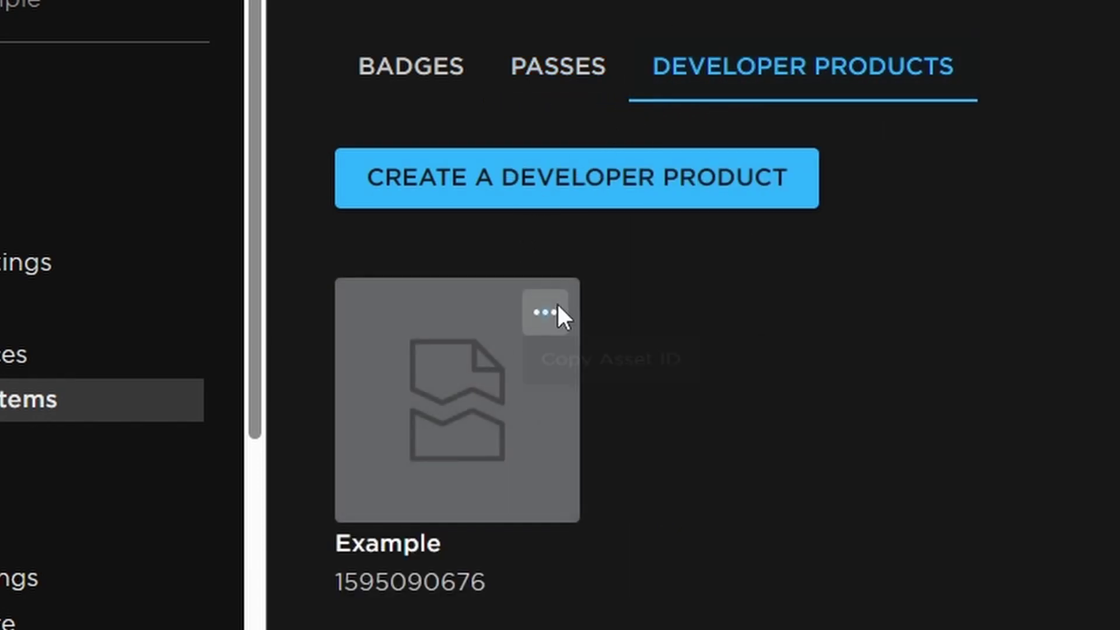
pyautogui.click(576, 376)
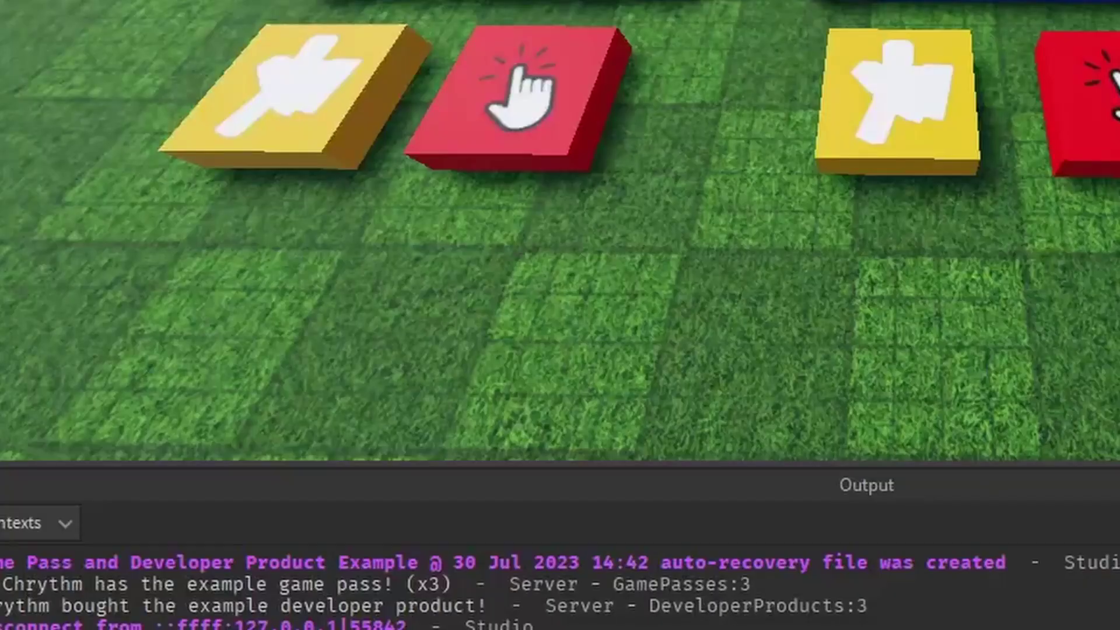
pyautogui.click(1077, 572)
pyautogui.hotkey('ctrl', 'v')
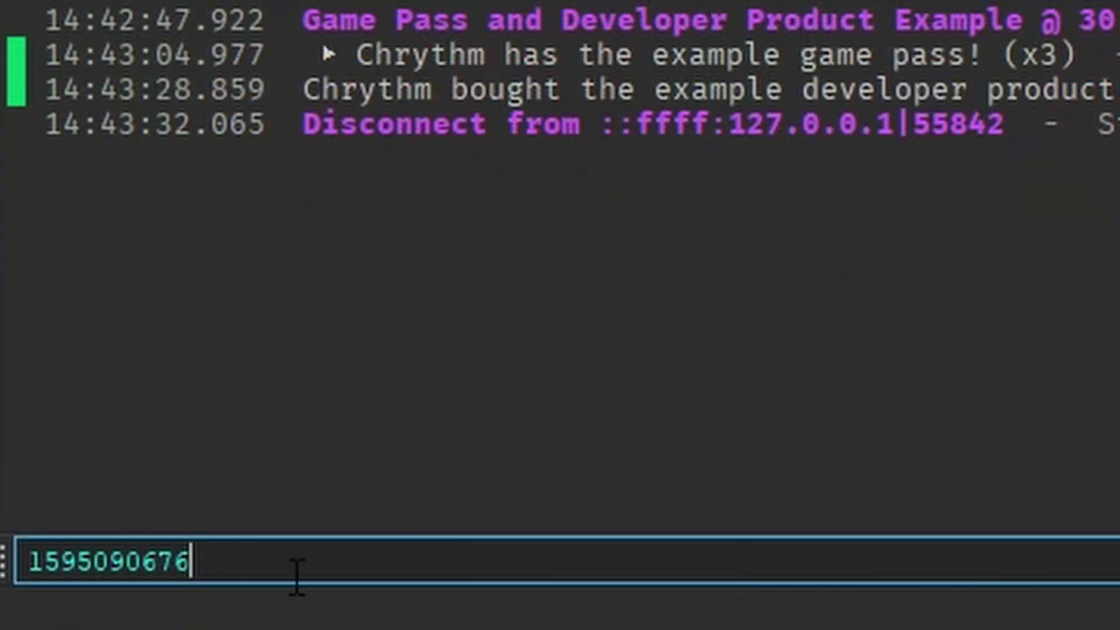
pyautogui.doubleClick(268, 575)
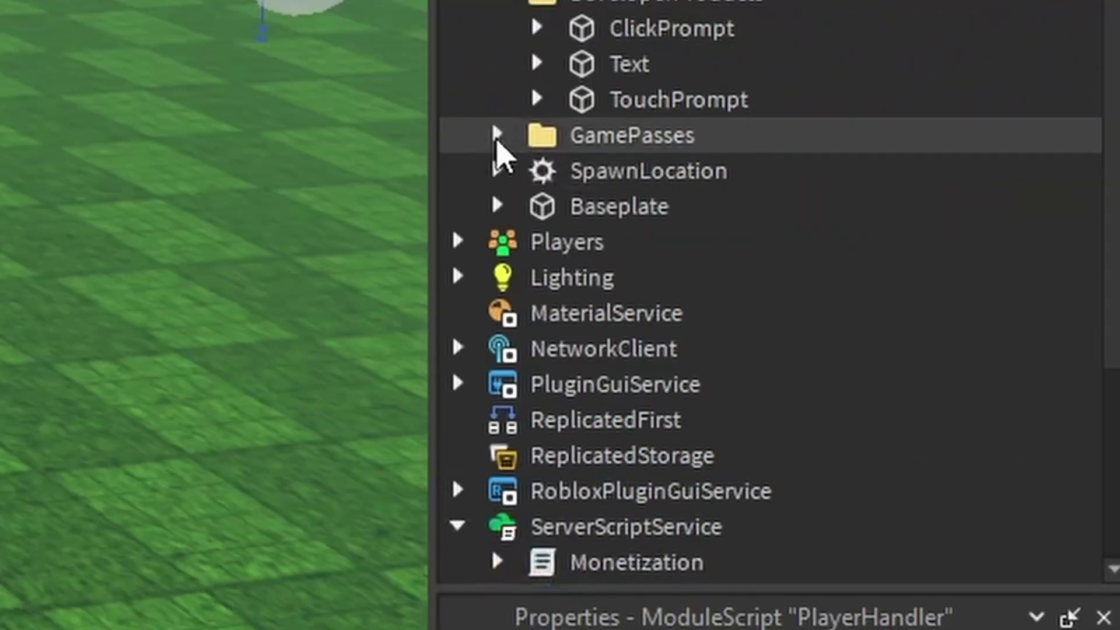
# - Expand the Monetization script in ServerScriptService and its PurchaseHandler module to inspect the DeveloperProducts and GamePasses modules
pyautogui.scroll(-5, 499, 150)
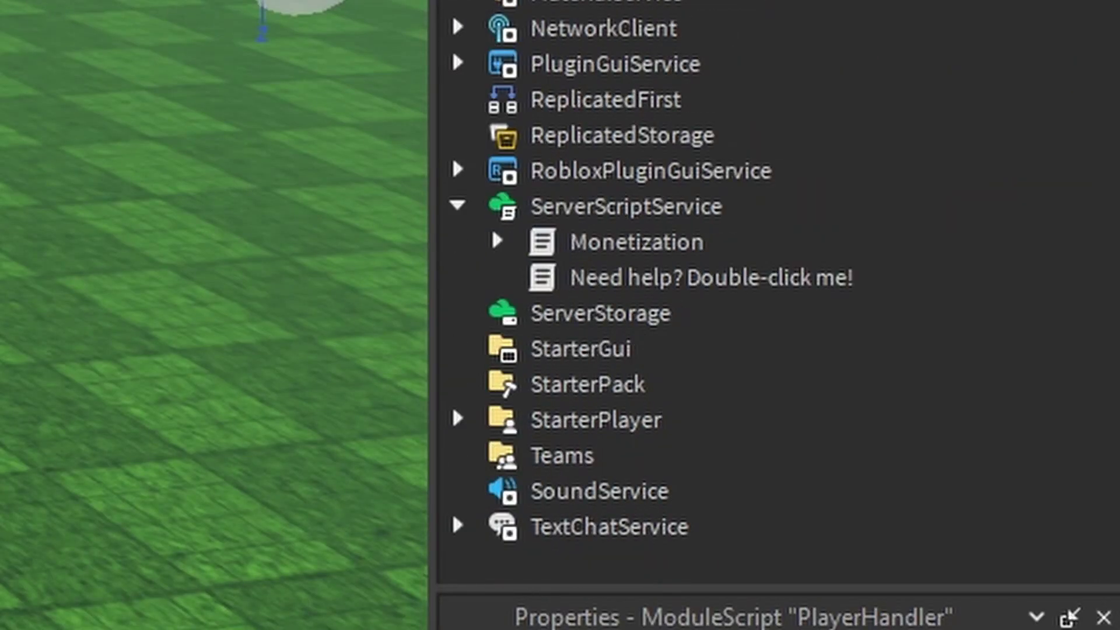
pyautogui.click(497, 241)
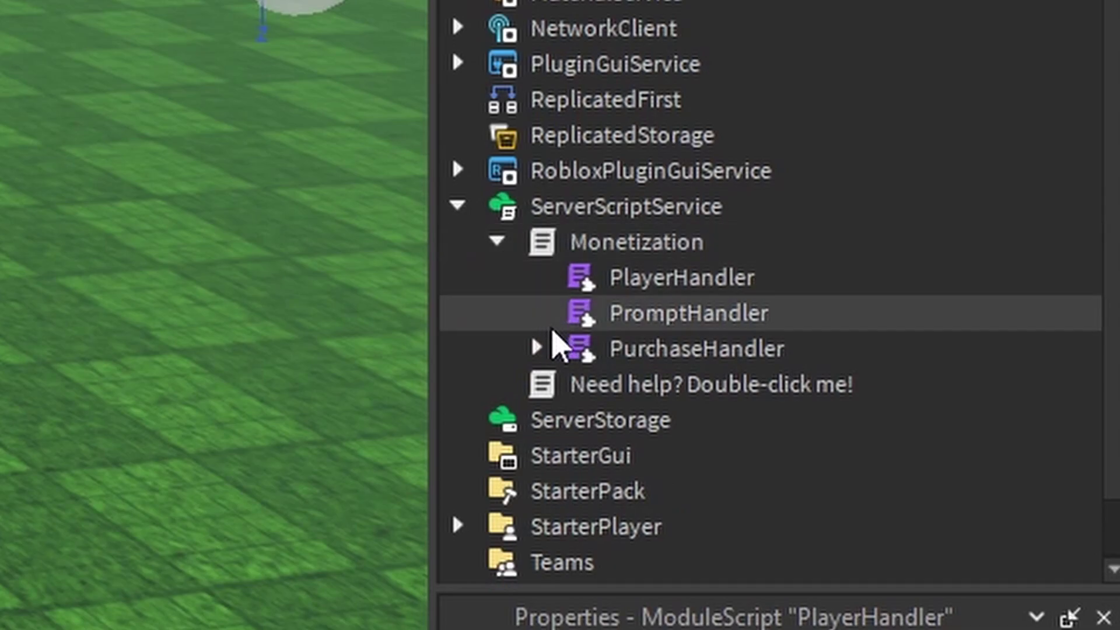
pyautogui.click(536, 348)
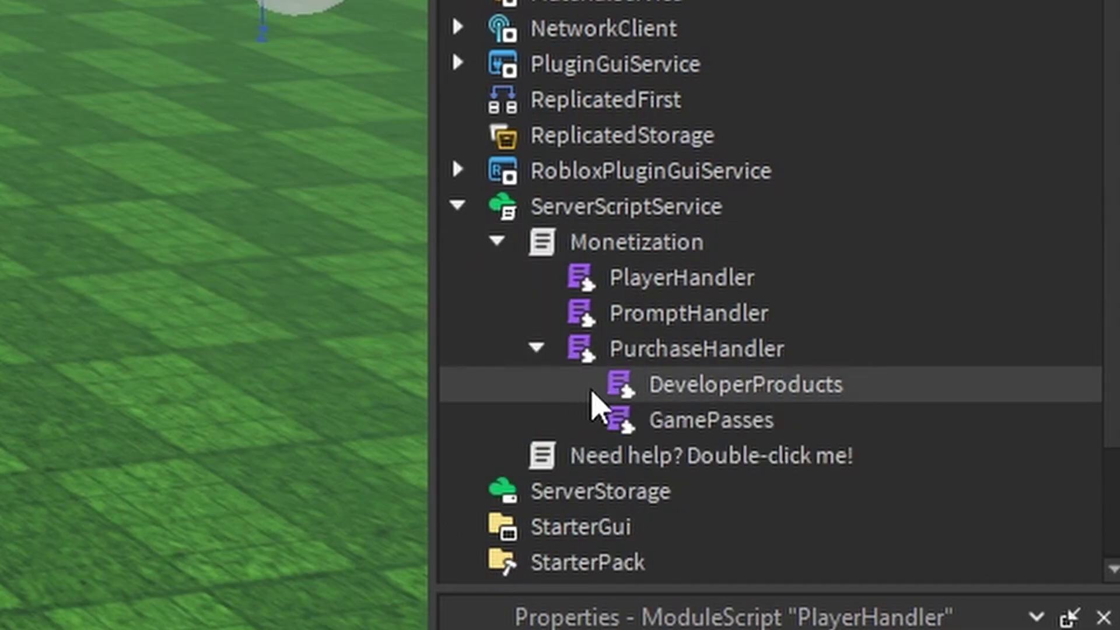
pyautogui.click(605, 359)
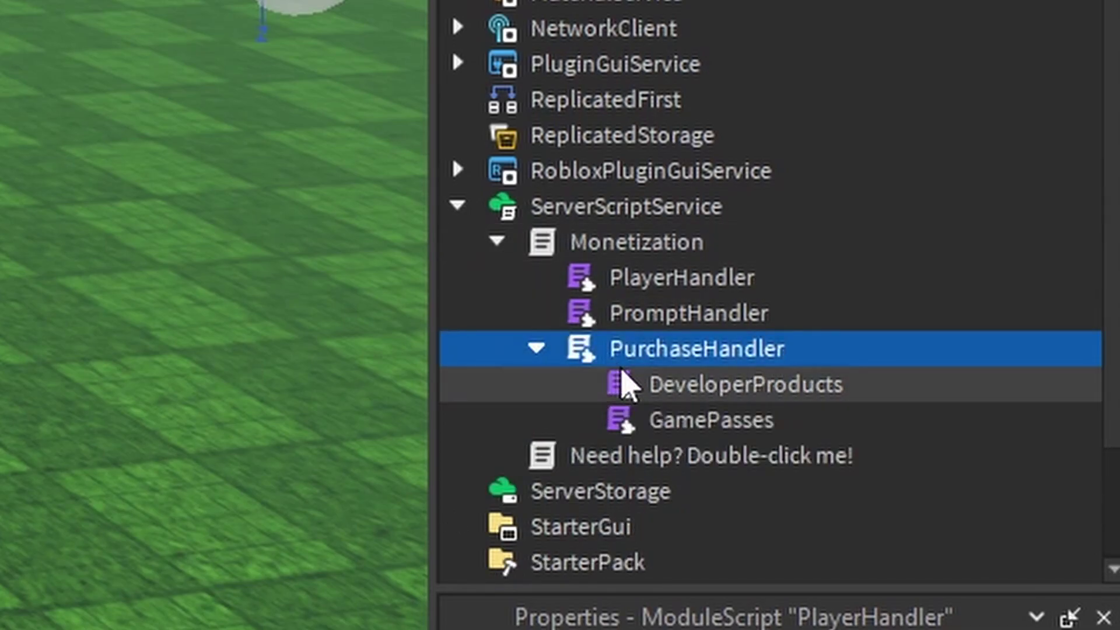
pyautogui.click(624, 385)
pyautogui.click(595, 240)
pyautogui.click(615, 355)
pyautogui.click(631, 391)
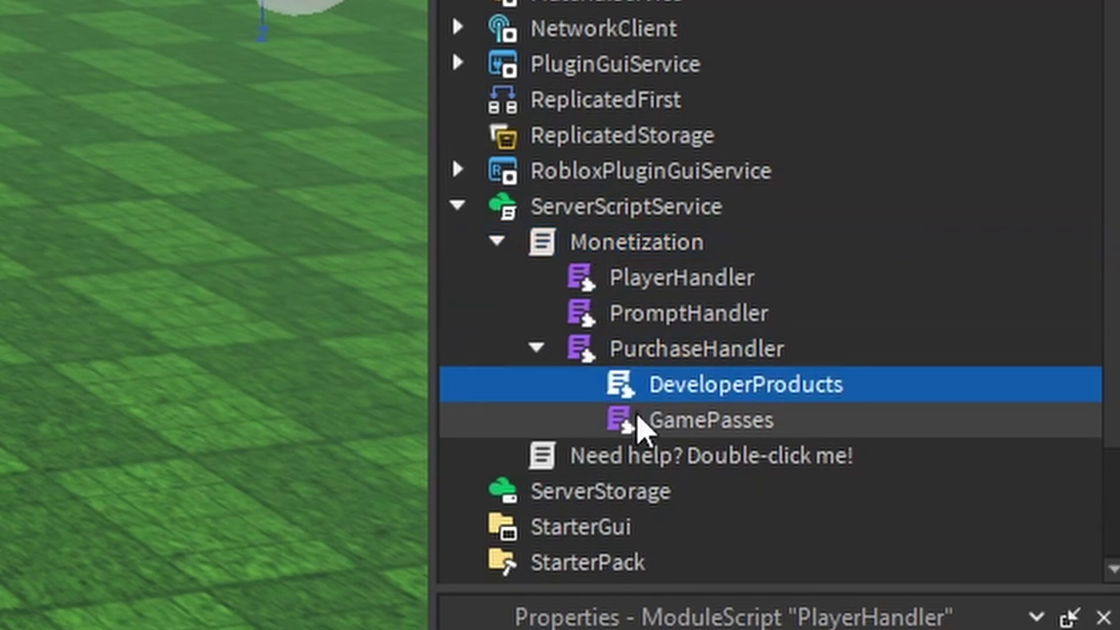
pyautogui.click(637, 421)
pyautogui.click(625, 388)
pyautogui.click(628, 423)
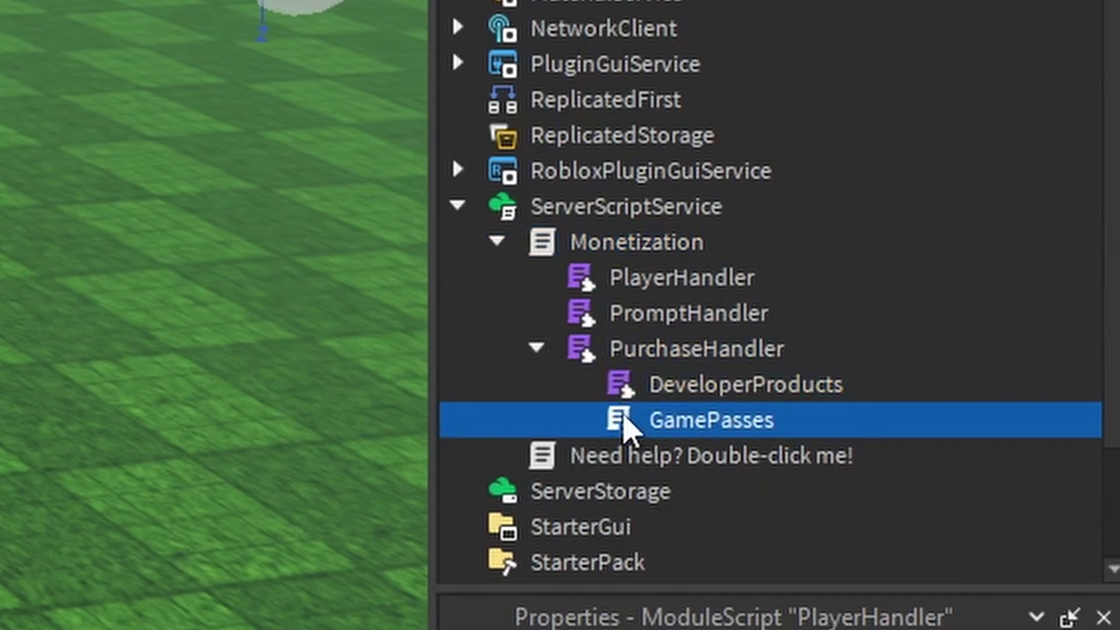
# - Open the DeveloperProducts module, examine its print statement and product ID, and begin a comment after the function header
pyautogui.doubleClick(630, 386)
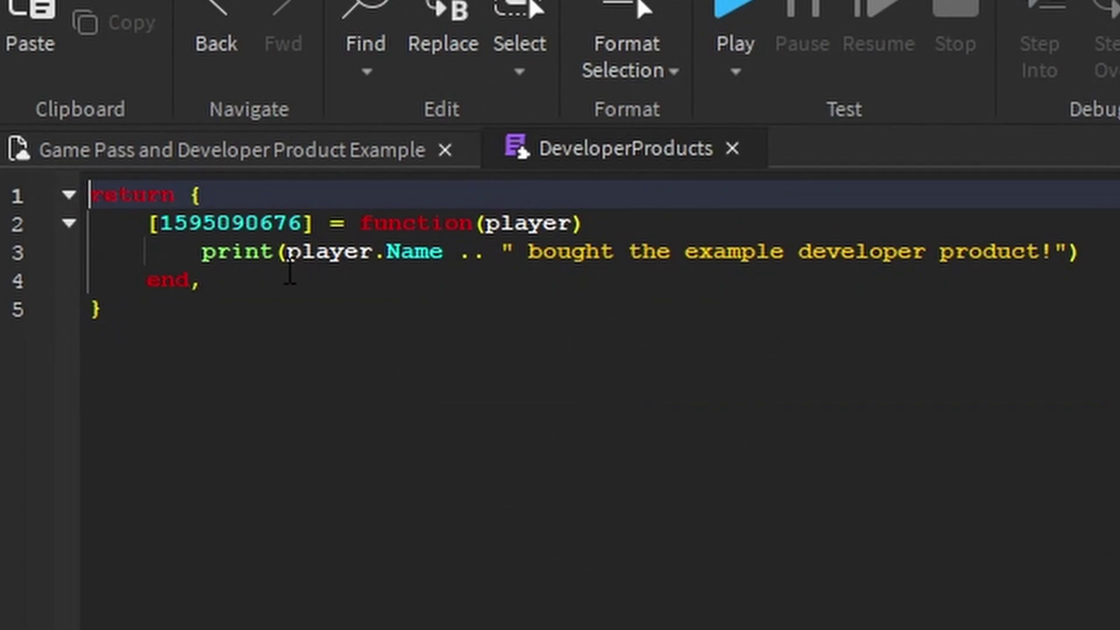
pyautogui.moveTo(167, 264); pyautogui.dragTo(1083, 252)
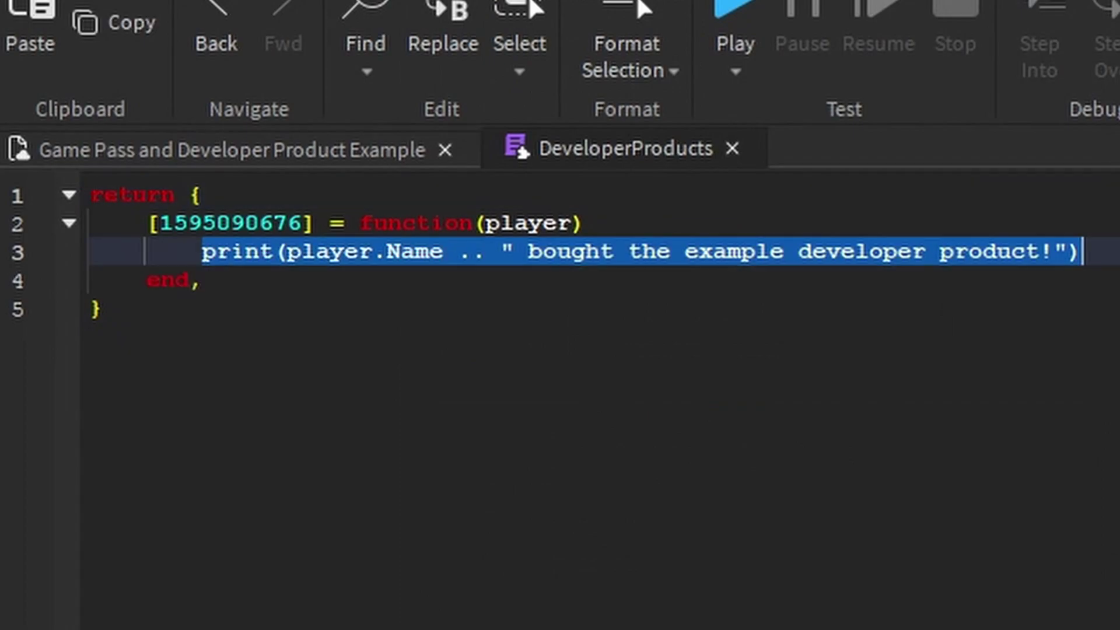
pyautogui.doubleClick(289, 222)
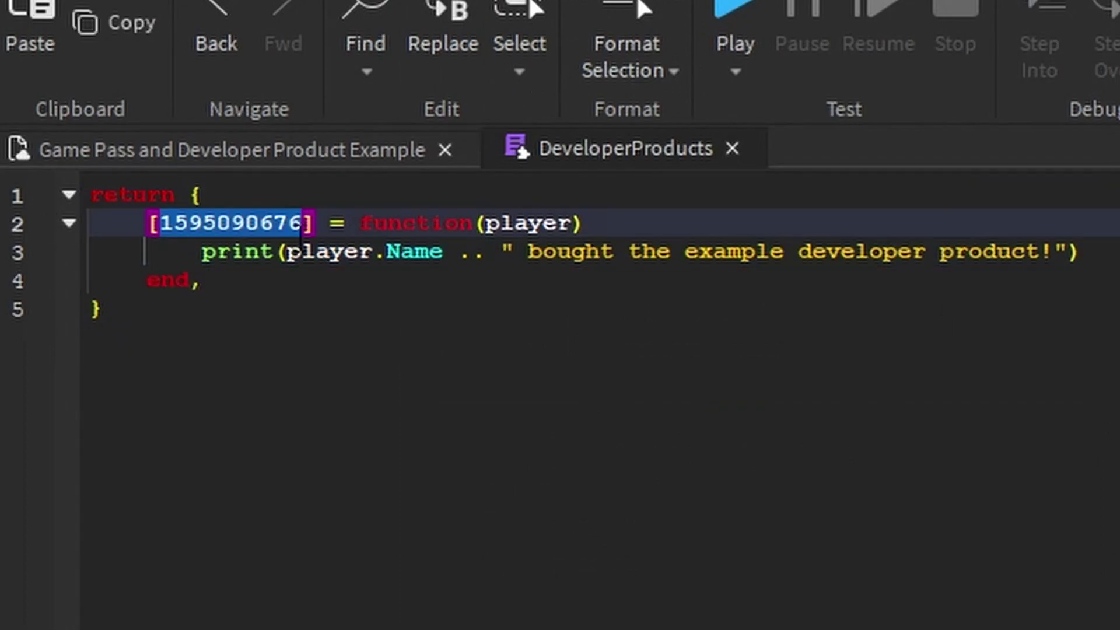
pyautogui.click(857, 230)
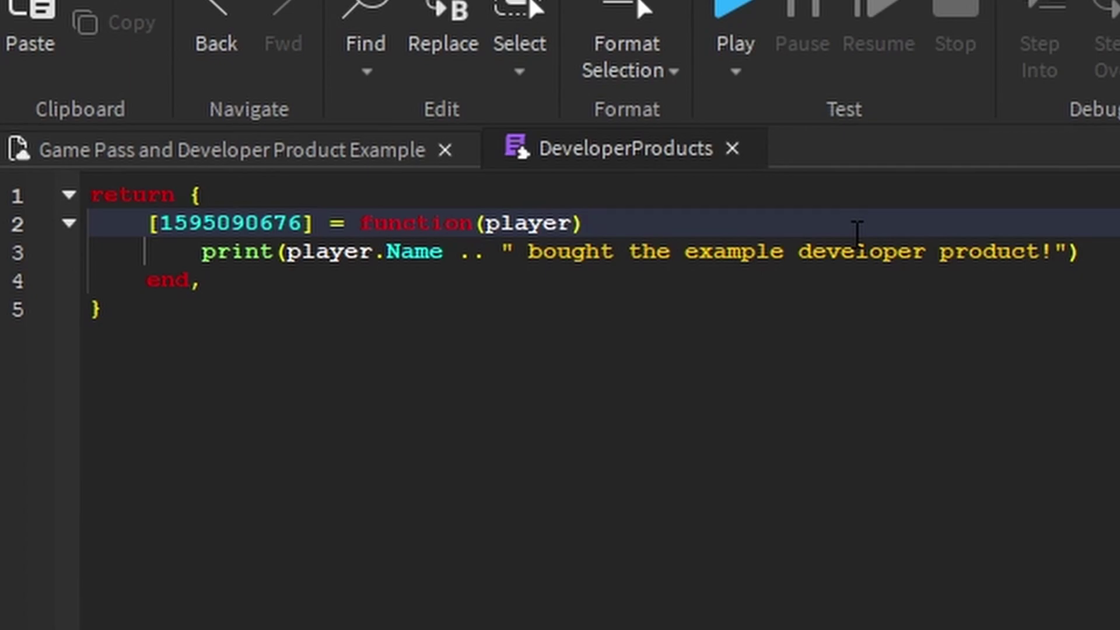
pyautogui.write('-')
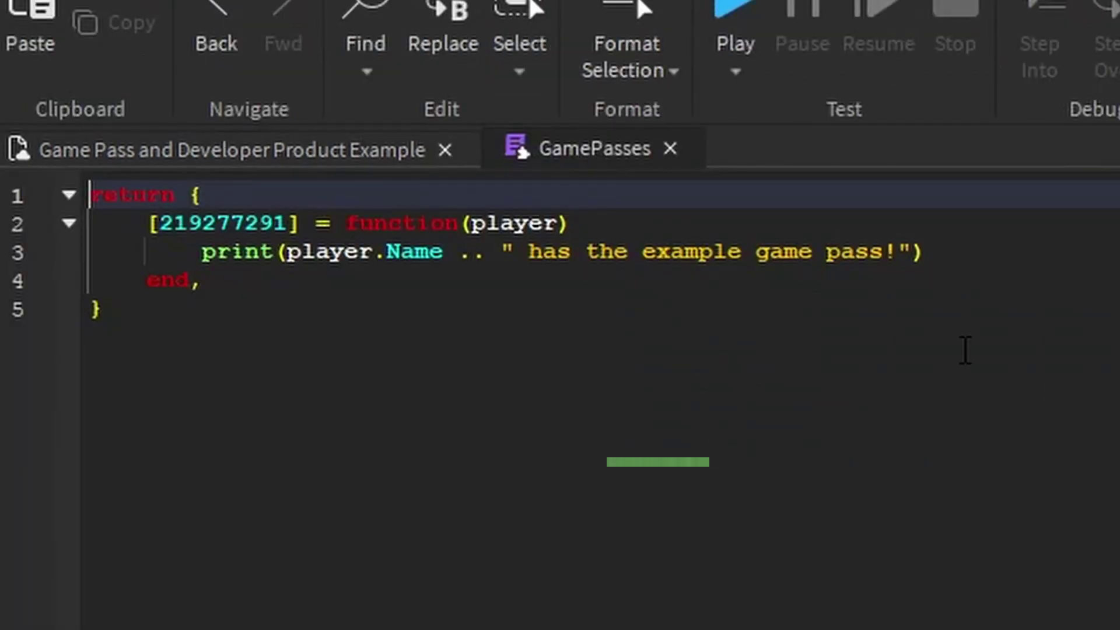
# - Add the comment "-- example" after the function header for pass ID 219277291 in the GamePasses module
pyautogui.click(803, 220)
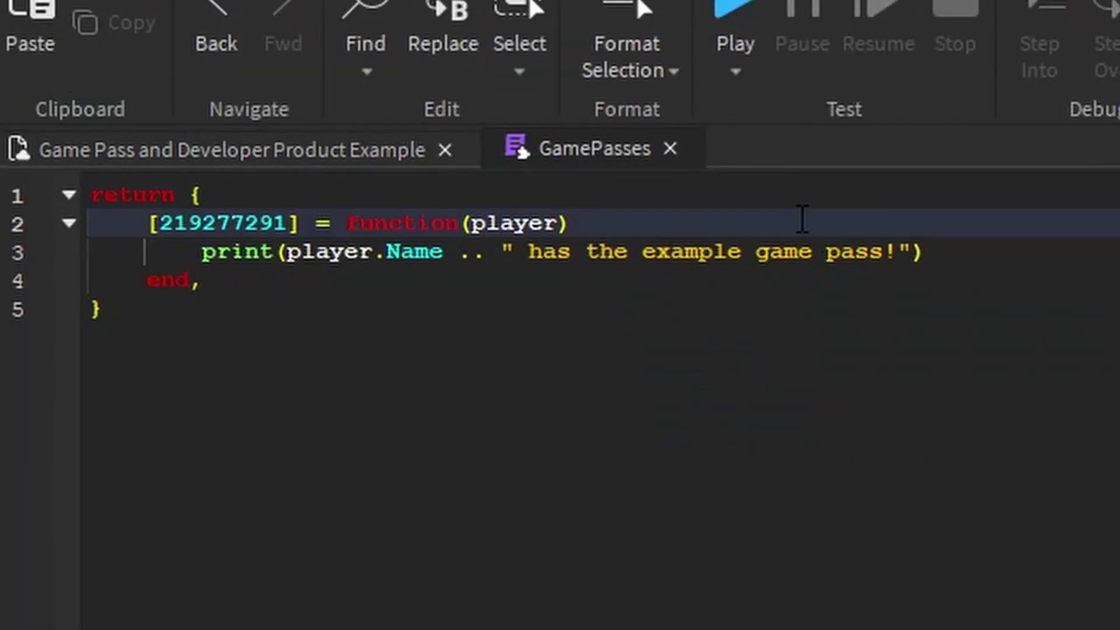
pyautogui.write('-- example')
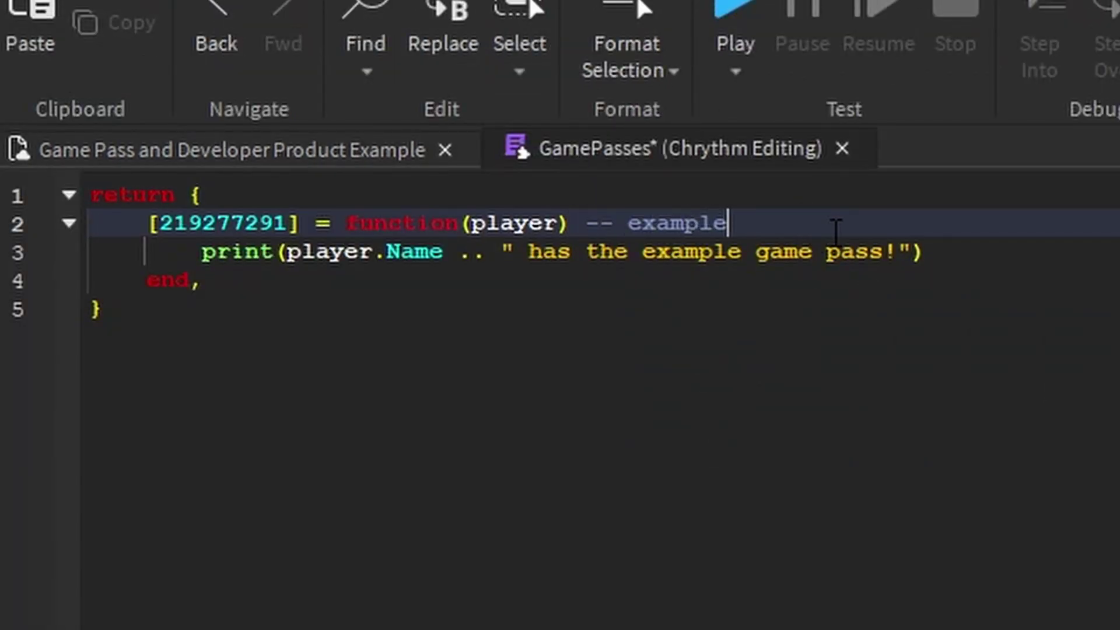
pyautogui.moveTo(776, 224); pyautogui.dragTo(586, 210)
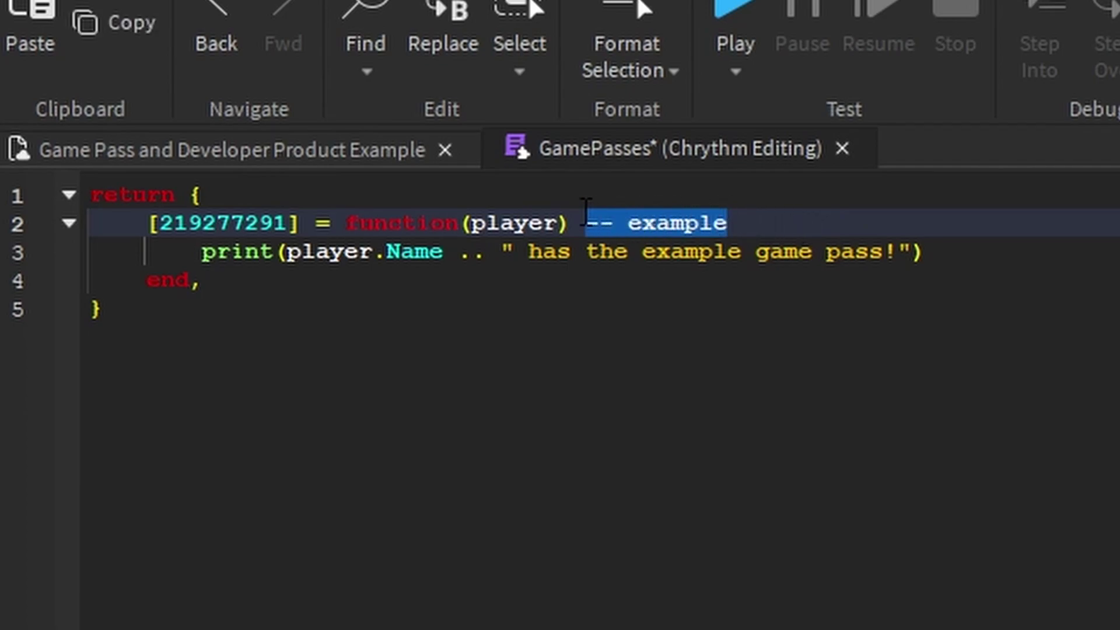
pyautogui.click(684, 242)
# - Add the line workspace.Baseplate:Destroy() below the print statement in the Example pass's function
pyautogui.click(1056, 263)
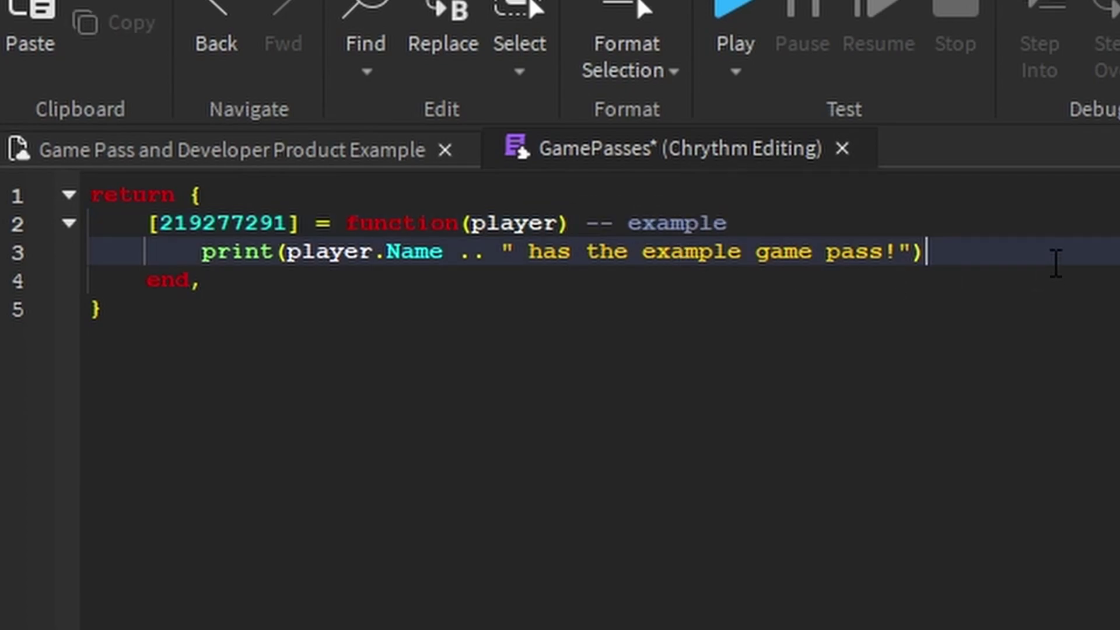
pyautogui.press('Return')
pyautogui.write('wo')
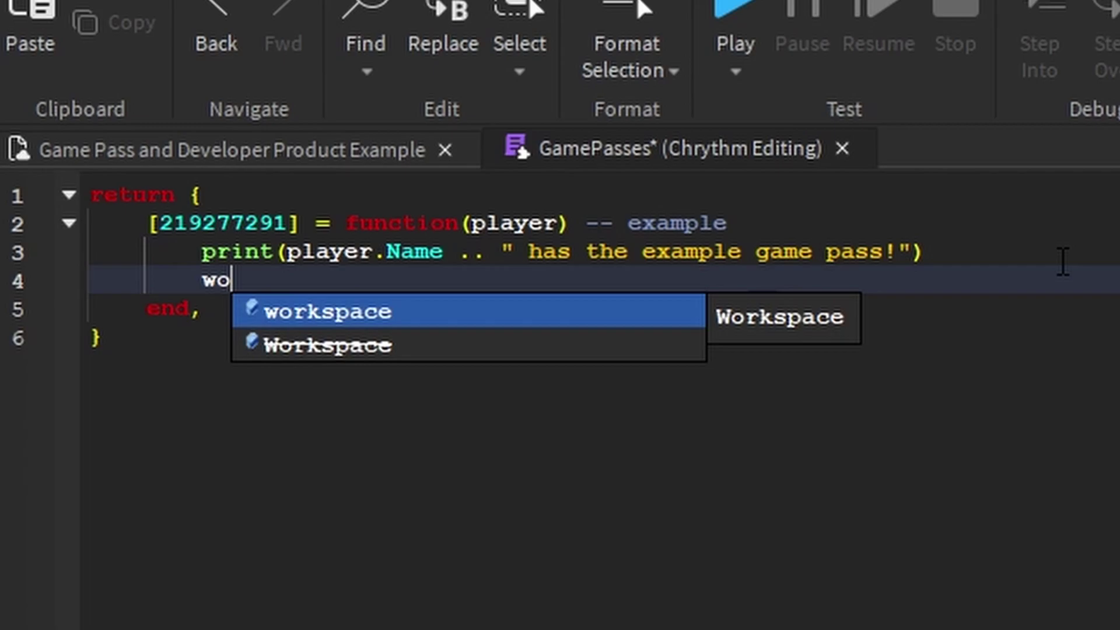
pyautogui.write('rkspace.bas')
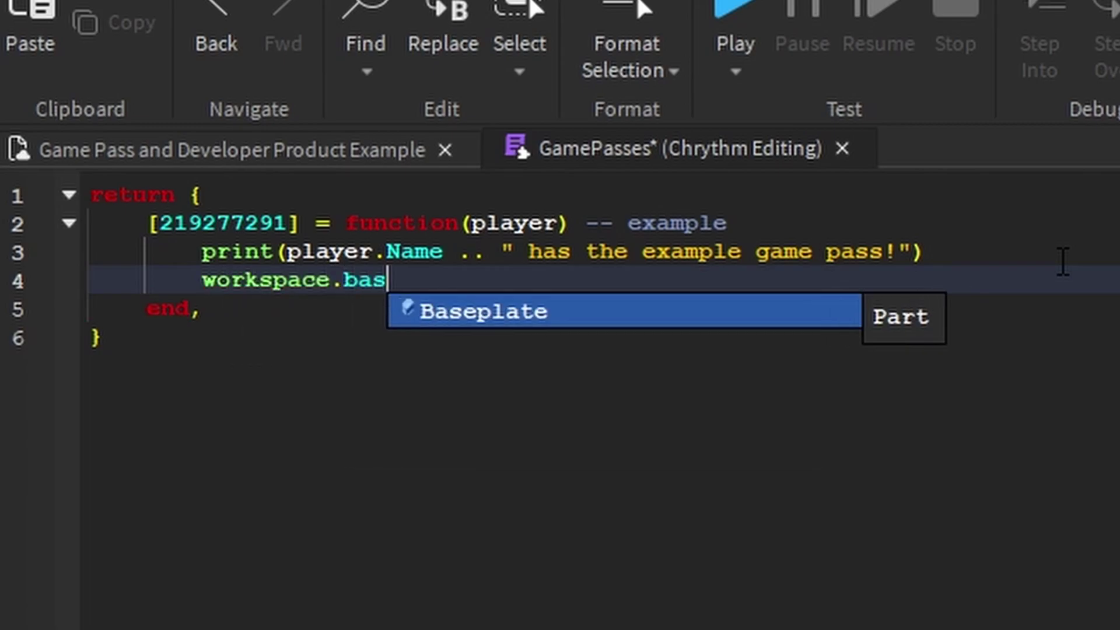
pyautogui.press('Tab')
pyautogui.write(':d')
pyautogui.press('Tab')
pyautogui.write('()')
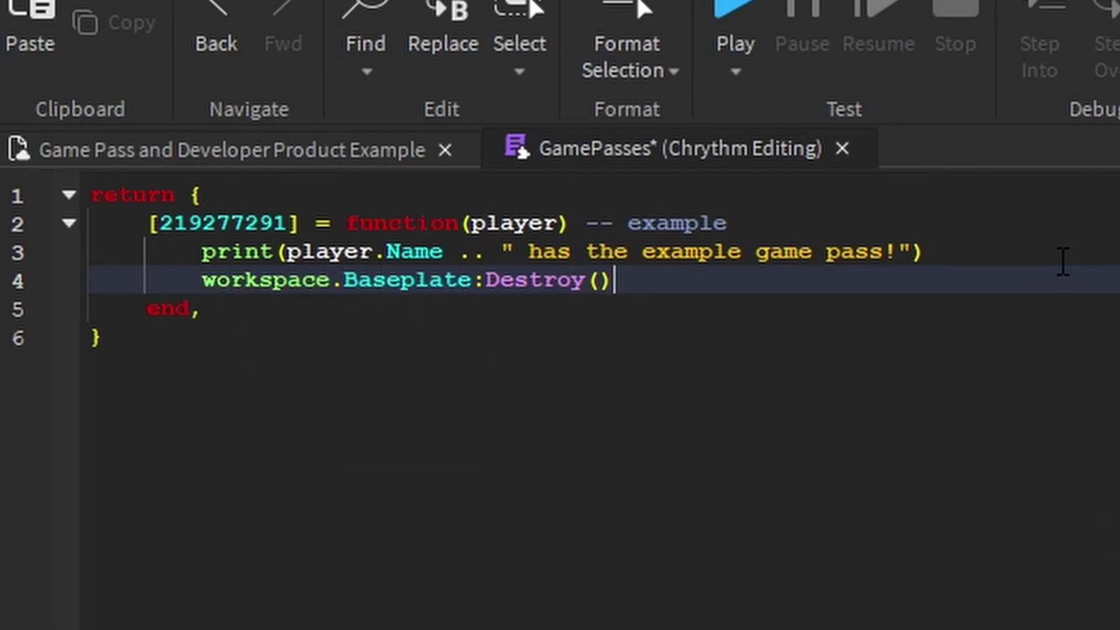
# - Review the Example pass's function body and its pass ID line in the GamePasses module
pyautogui.moveTo(192, 251); pyautogui.dragTo(966, 281)
pyautogui.click(907, 485)
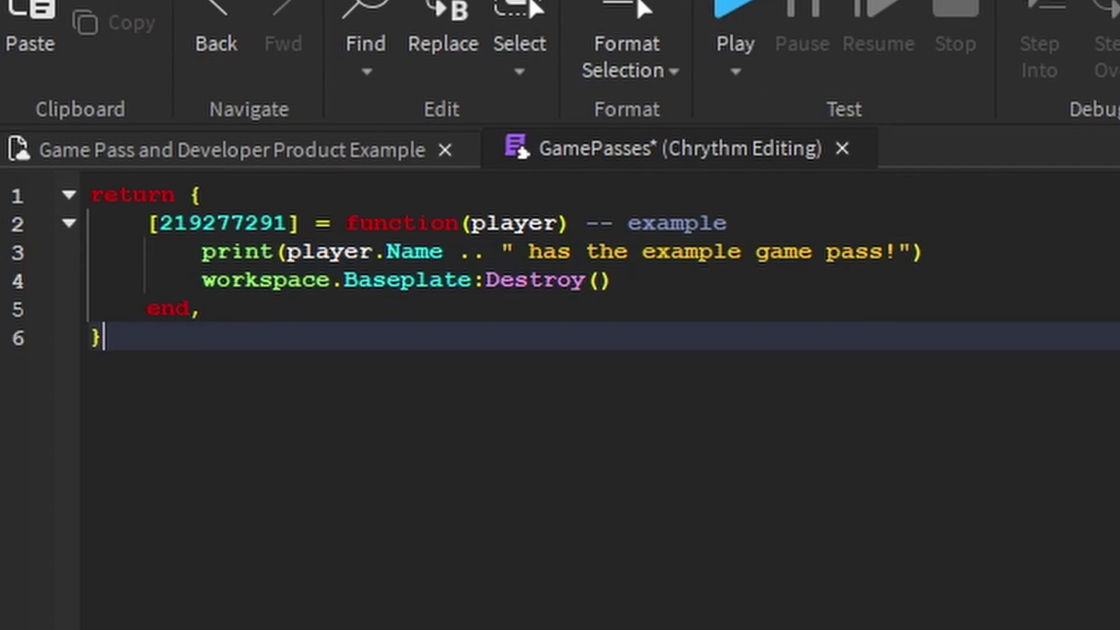
pyautogui.click(403, 1)
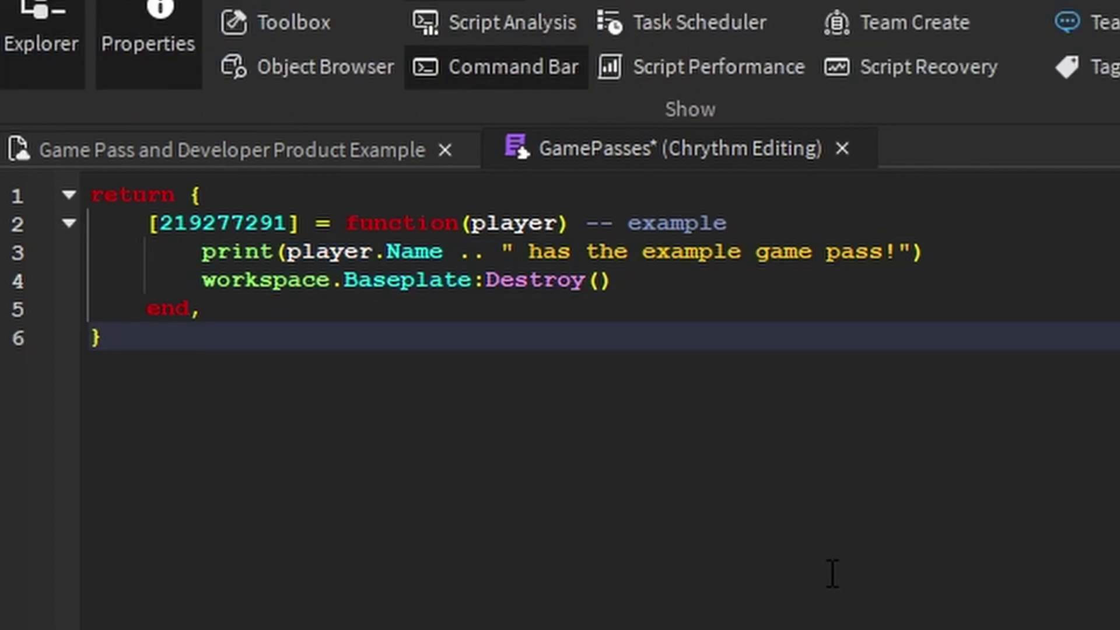
pyautogui.moveTo(38, 224); pyautogui.dragTo(894, 211)
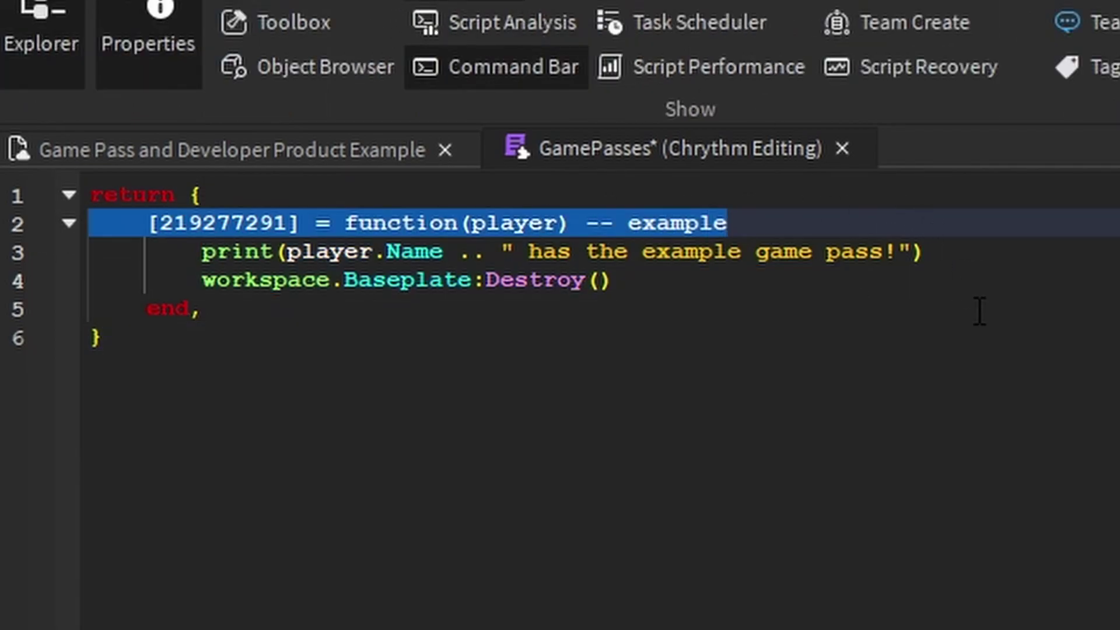
pyautogui.click(1000, 359)
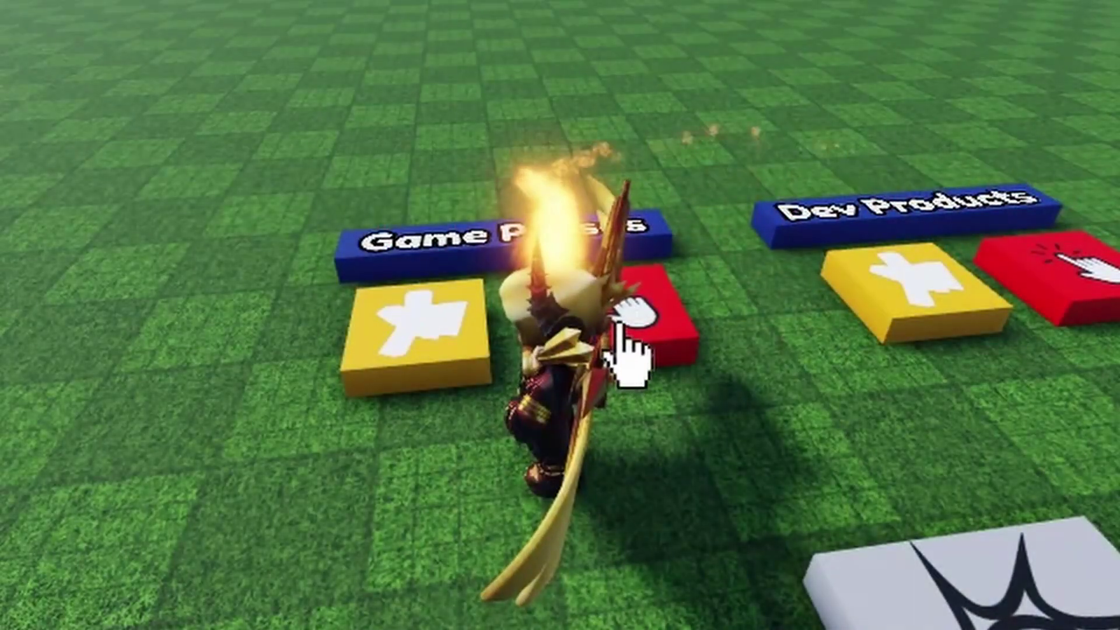
# - Test-purchase the Example game pass from the red Game Passes block while moving the character away, and dismiss the purchase message
pyautogui.click(620, 327)
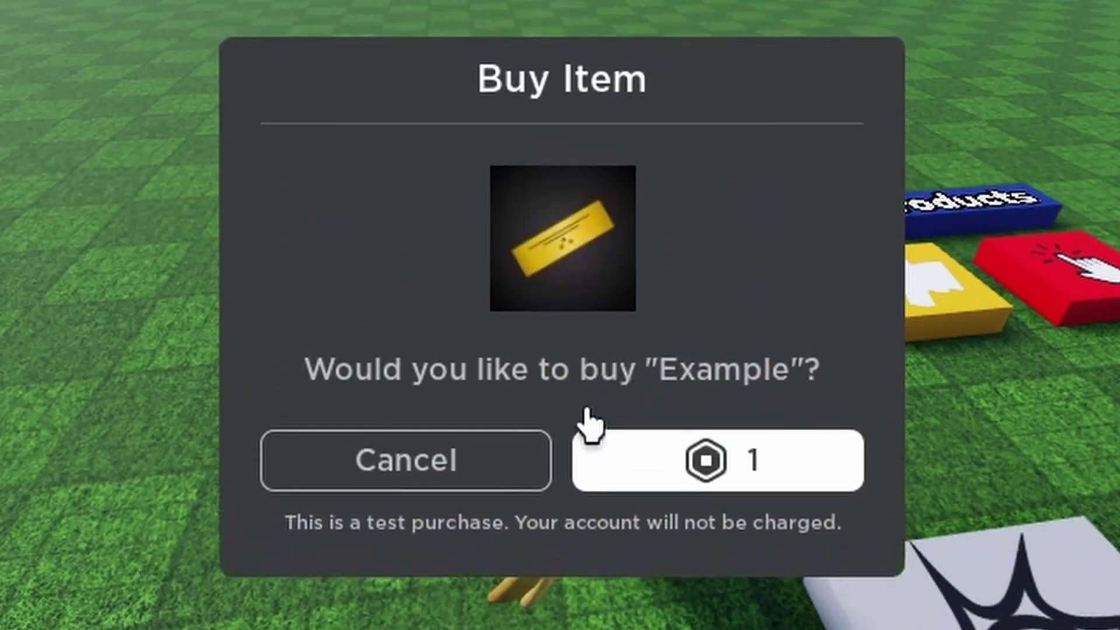
pyautogui.press('d')
pyautogui.moveTo(1016, 492); pyautogui.dragTo(1028, 490, button='right')
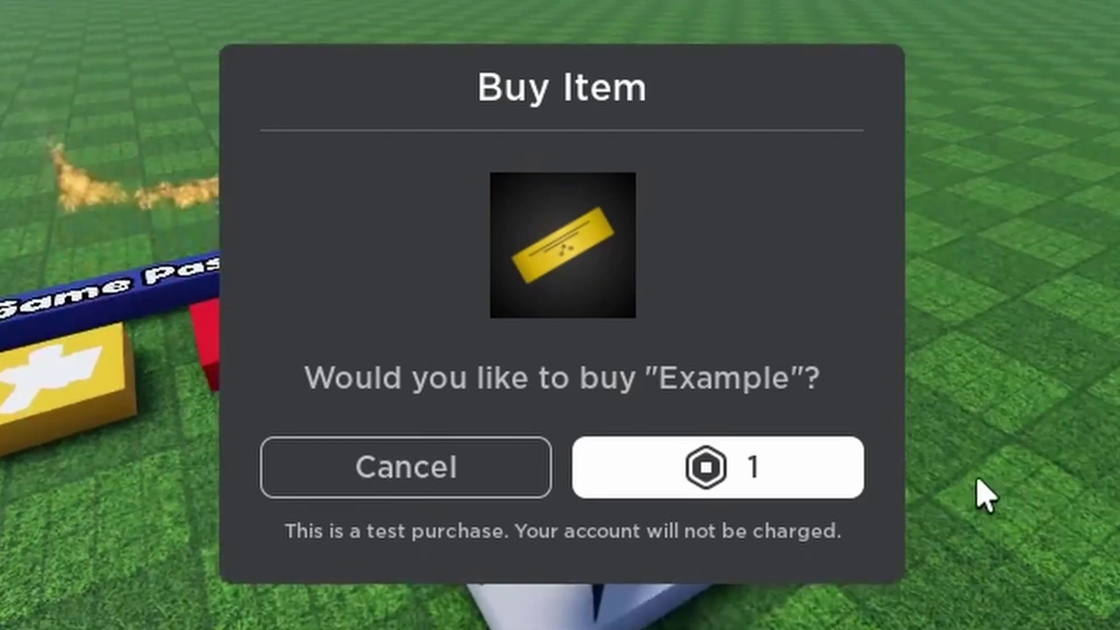
pyautogui.click(783, 495)
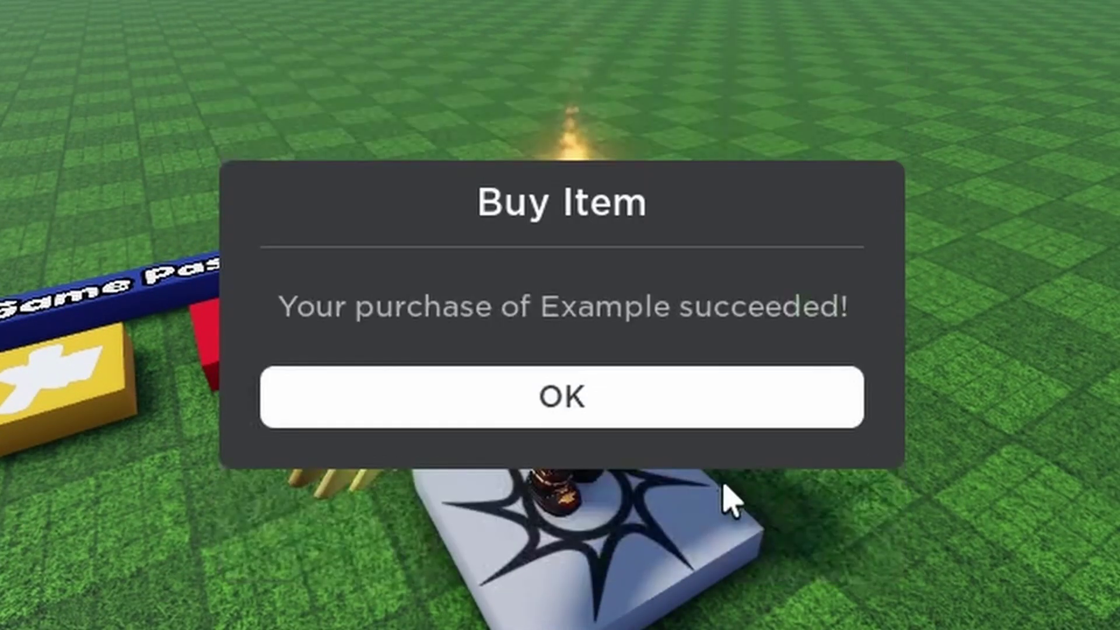
pyautogui.click(645, 420)
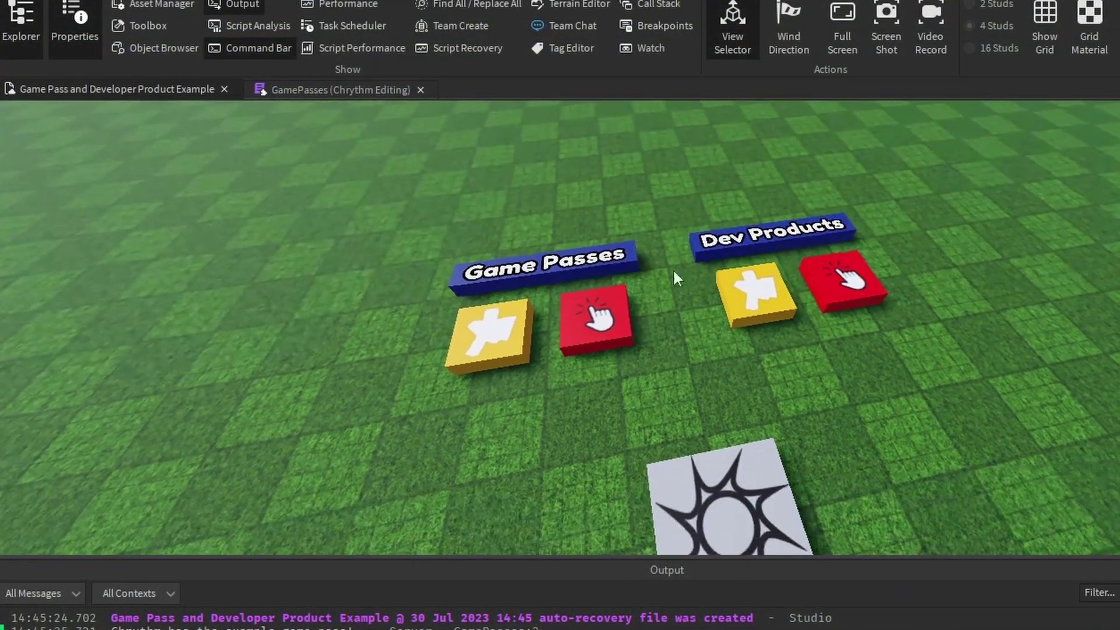
# - Return to the GamePasses module and delete the workspace.Baseplate:Destroy() line from the Example pass's function
pyautogui.click(352, 91)
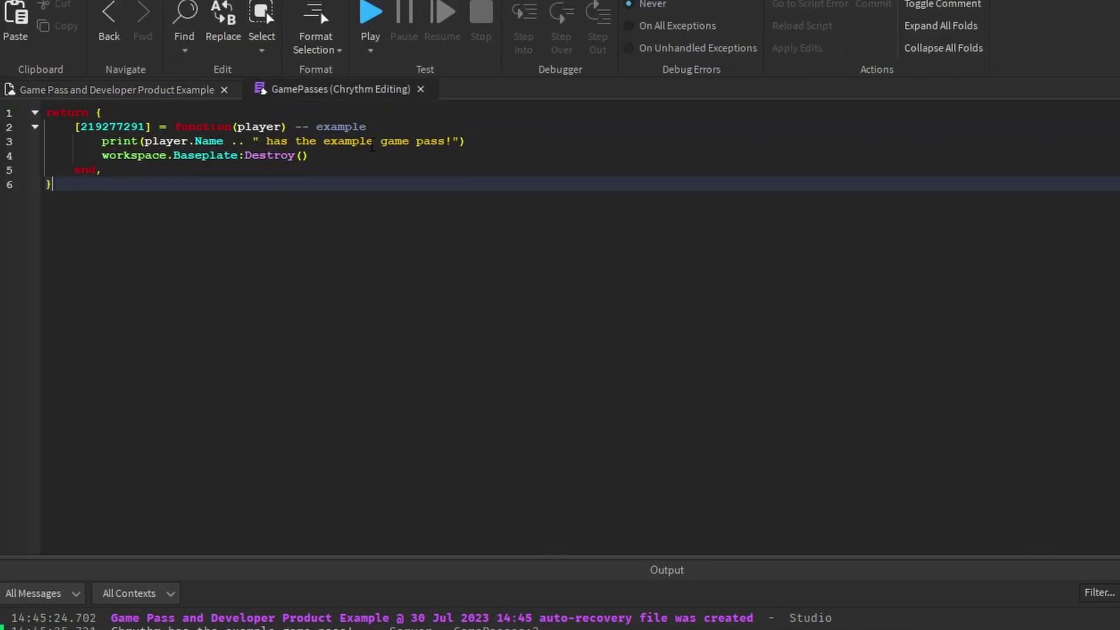
pyautogui.moveTo(386, 153); pyautogui.dragTo(123, 142)
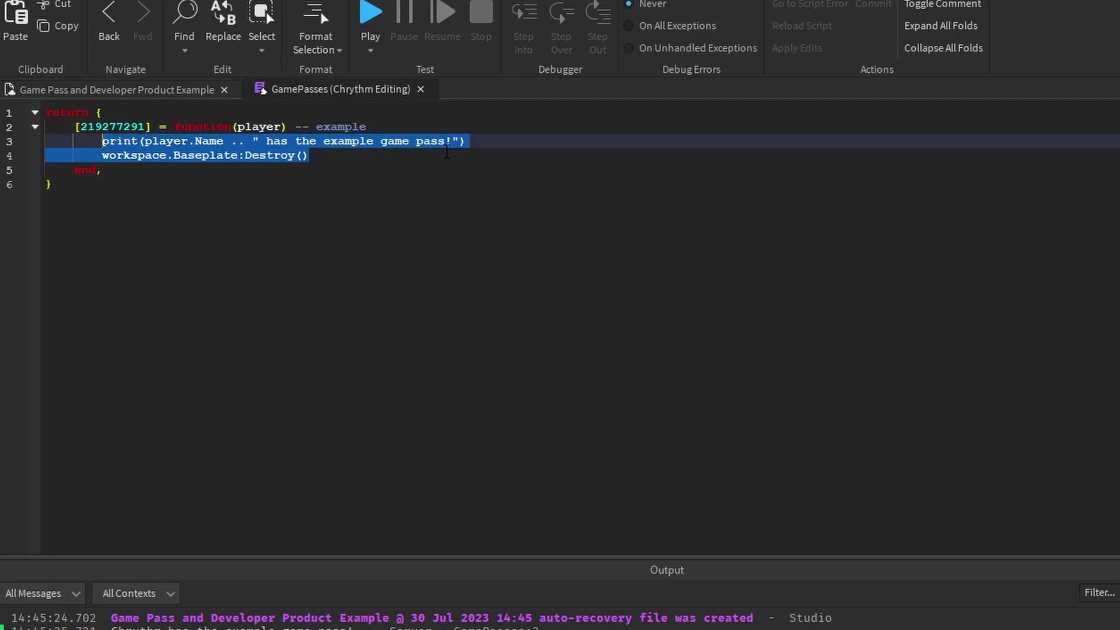
pyautogui.click(447, 152)
pyautogui.moveTo(477, 153); pyautogui.dragTo(490, 142)
pyautogui.press('BackSpace')
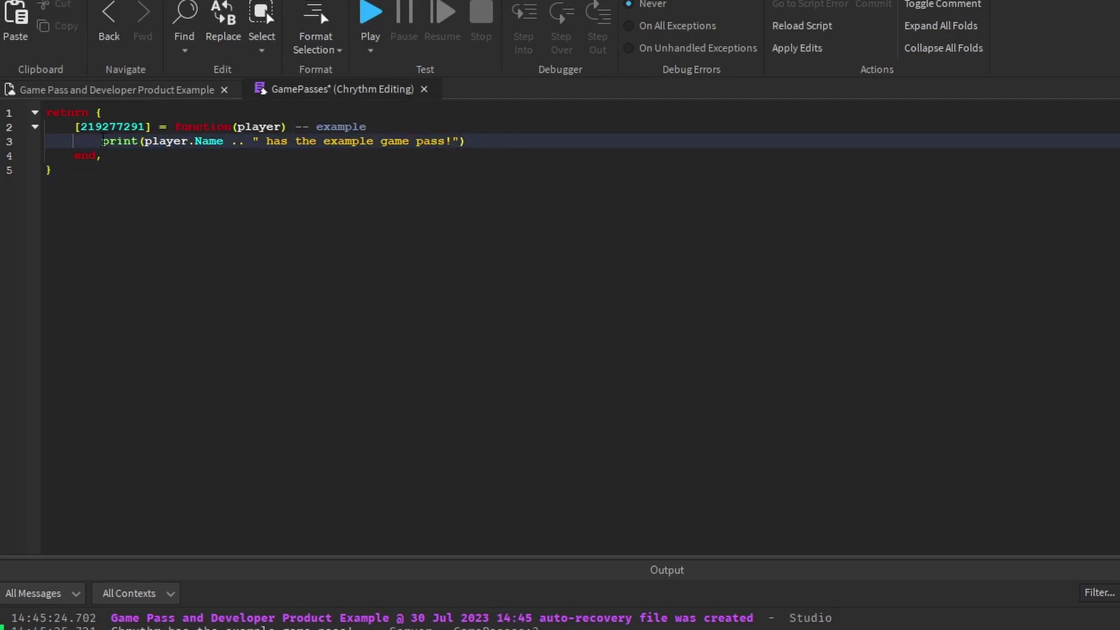
pyautogui.moveTo(103, 141); pyautogui.dragTo(501, 142)
pyautogui.click(557, 167)
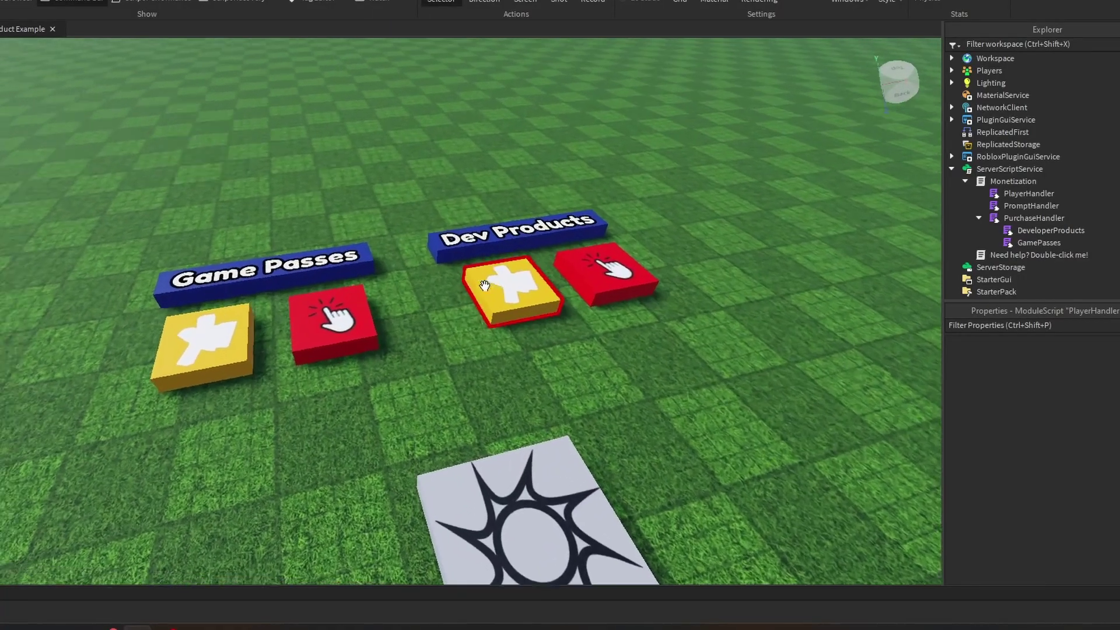
# - Duplicate the yellow touch block under Game Passes and place the copy on open grass away from the original
pyautogui.moveTo(485, 285); pyautogui.dragTo(405, 283, button='right')
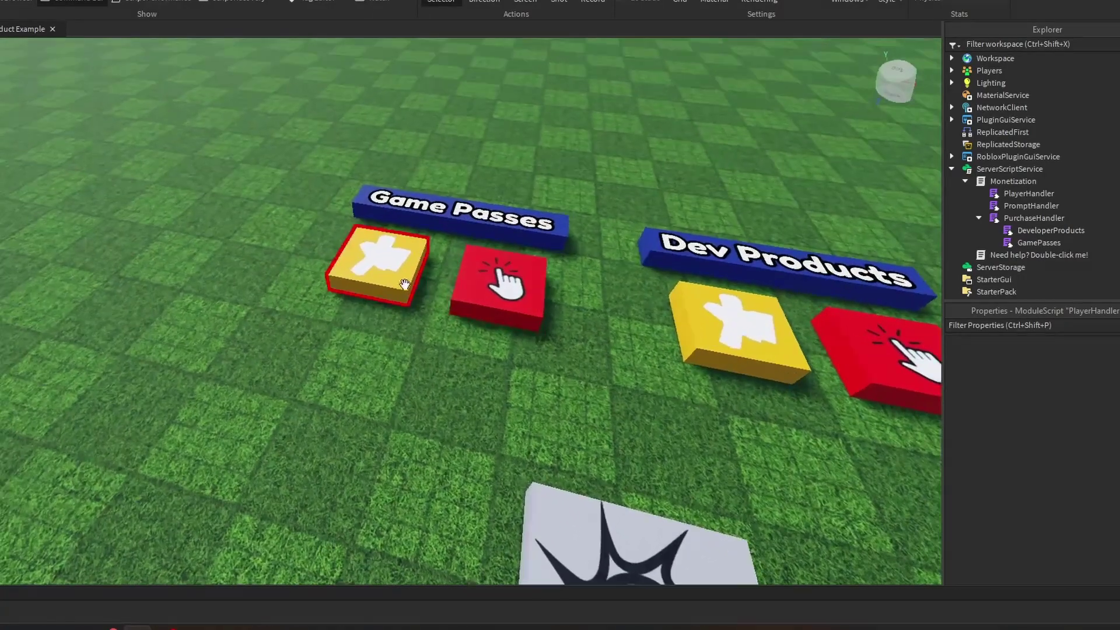
pyautogui.click(380, 280)
pyautogui.hotkey('ctrl', 'd')
pyautogui.moveTo(388, 270); pyautogui.dragTo(242, 318)
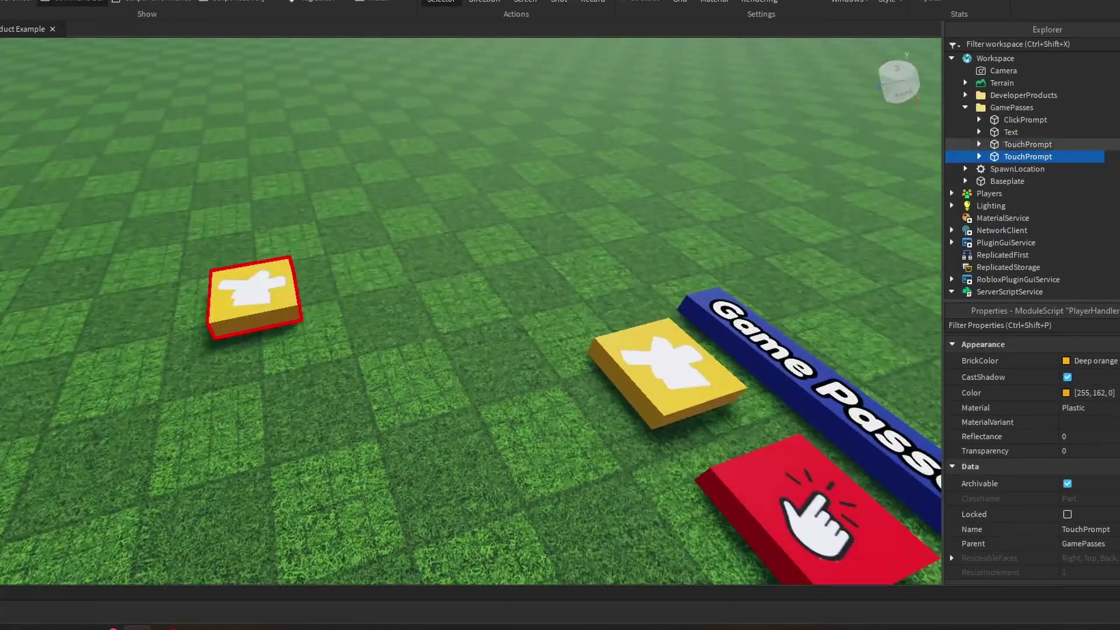
# - Expand the copied TouchPrompt to show its GamePassId value and move the copy from the GamePasses folder into SpawnLocation
pyautogui.click(979, 157)
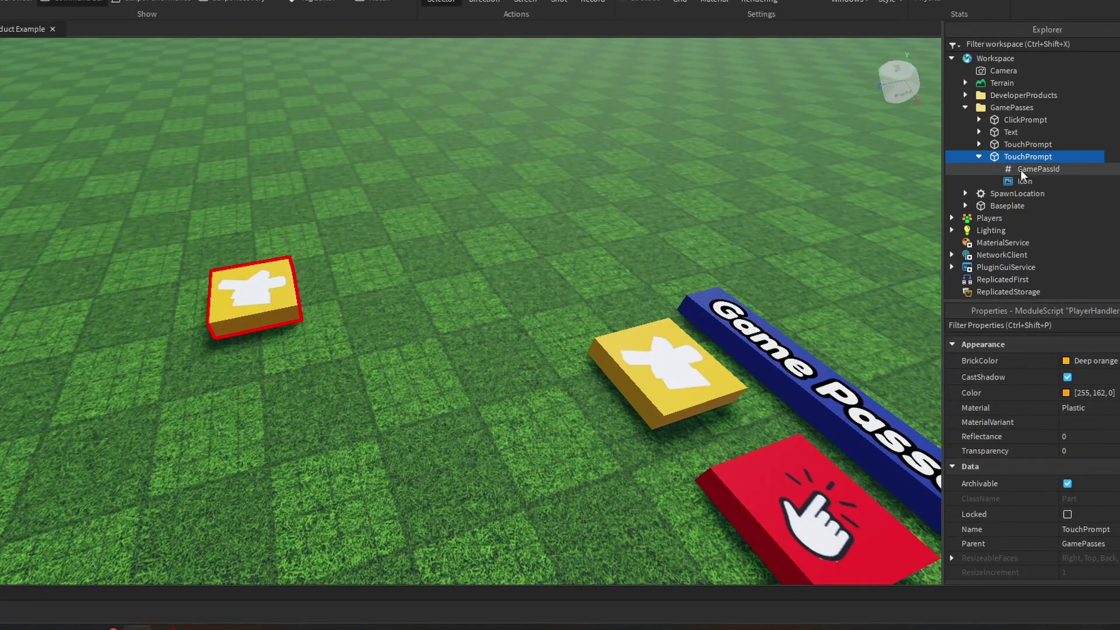
pyautogui.rightClick(601, 240)
pyautogui.moveTo(579, 243); pyautogui.dragTo(452, 262, button='right')
pyautogui.moveTo(1018, 159); pyautogui.dragTo(1035, 198)
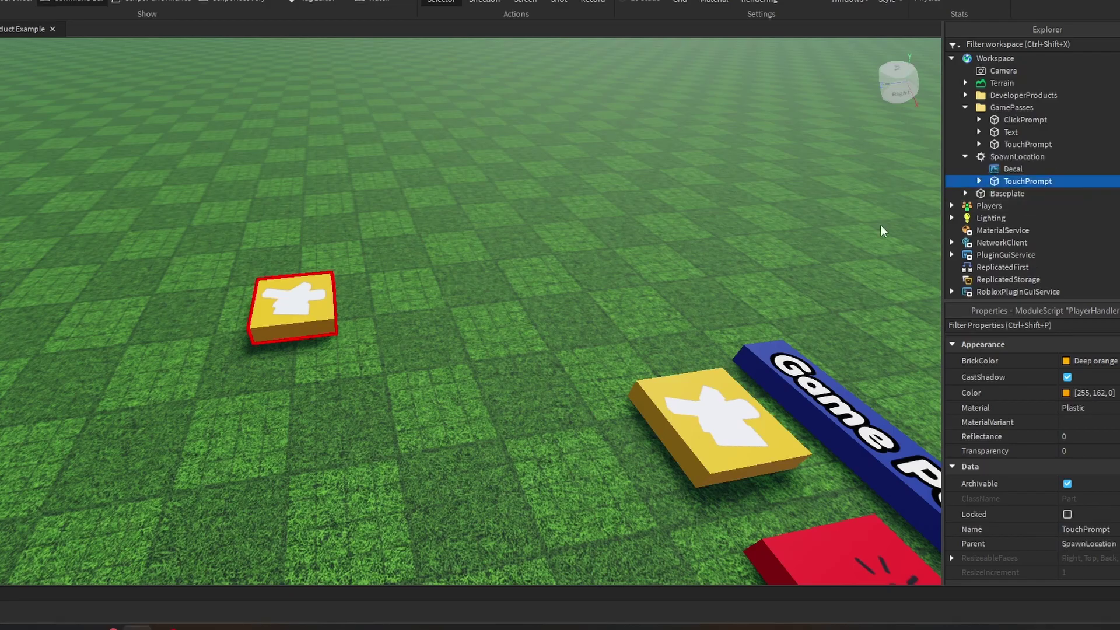
pyautogui.moveTo(583, 216); pyautogui.dragTo(366, 204, button='right')
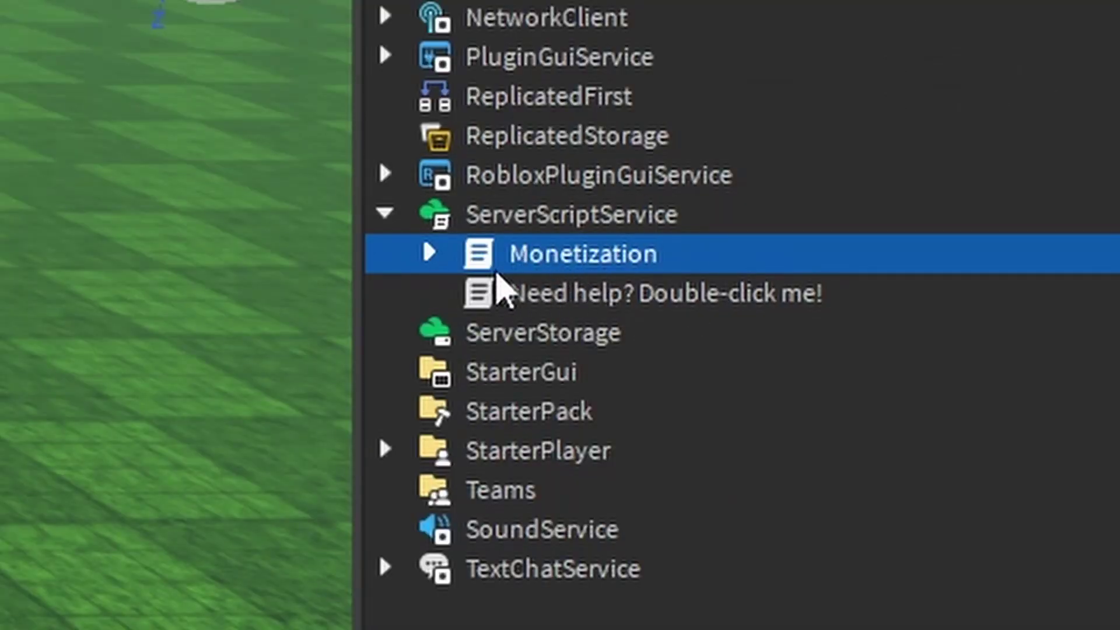
pyautogui.press('F2')
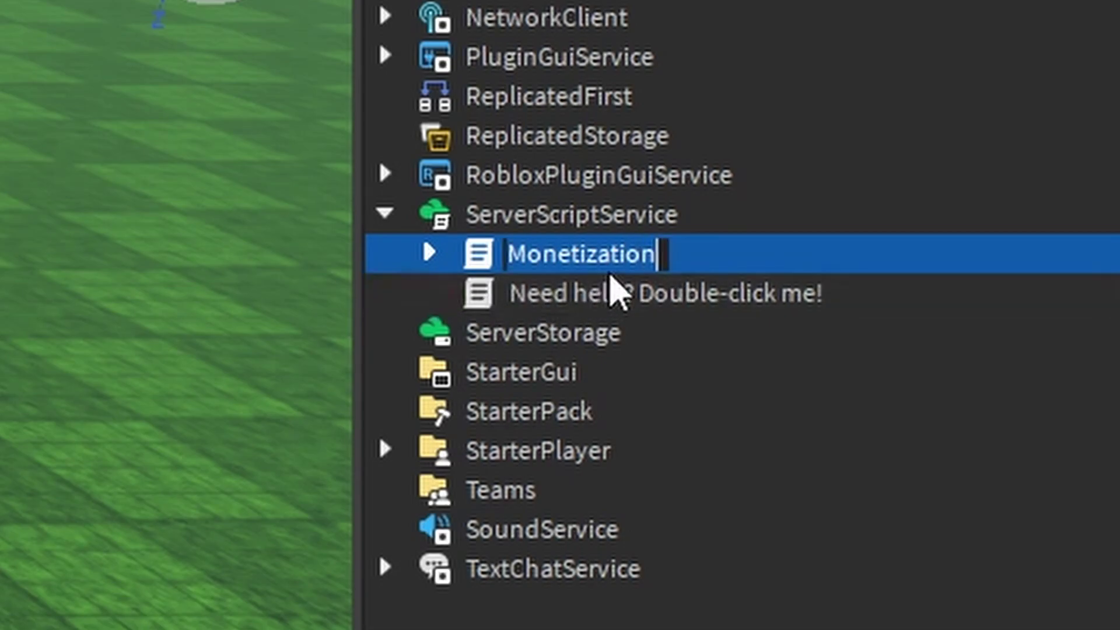
pyautogui.click(560, 227)
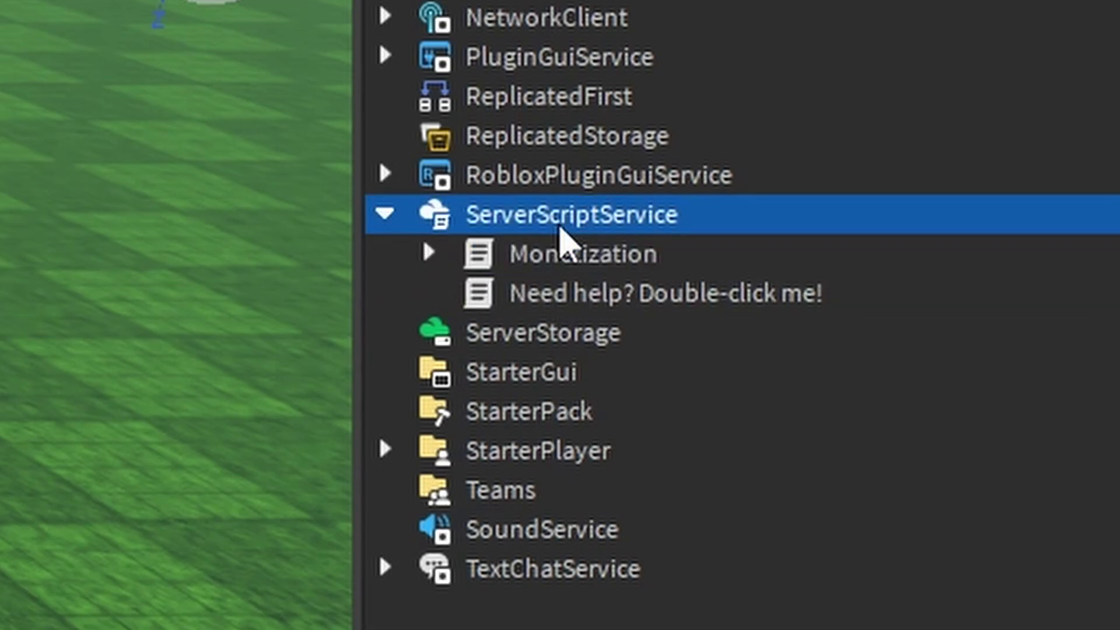
pyautogui.doubleClick(502, 2)
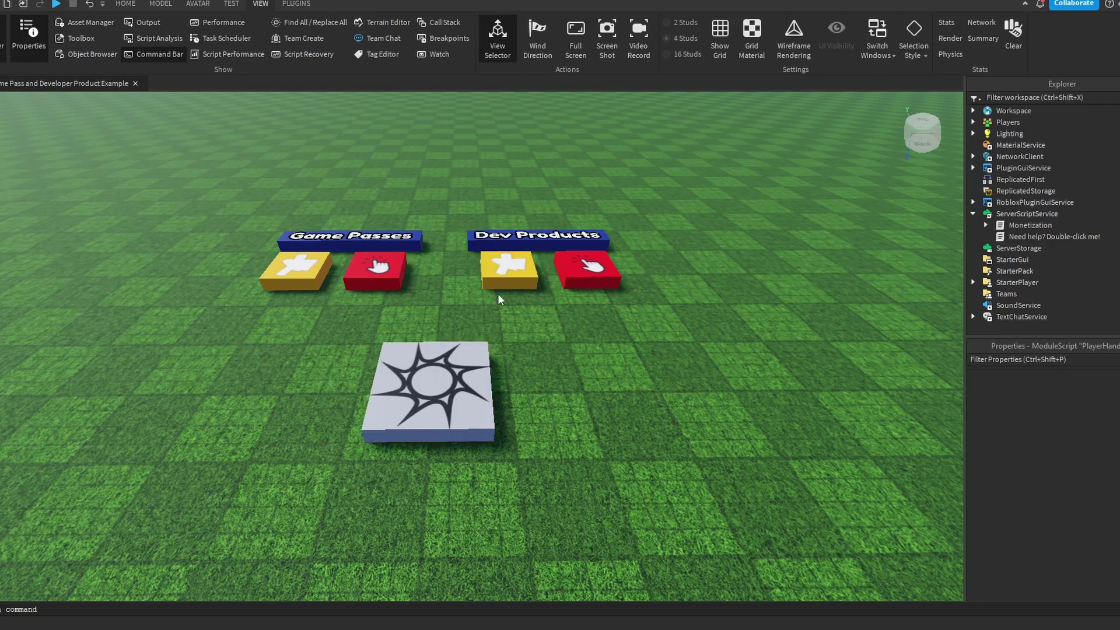
# - Open the "Need help? Double-click me!" script, read through its usage, tags and troubleshooting notes, and close it
pyautogui.click(1012, 237)
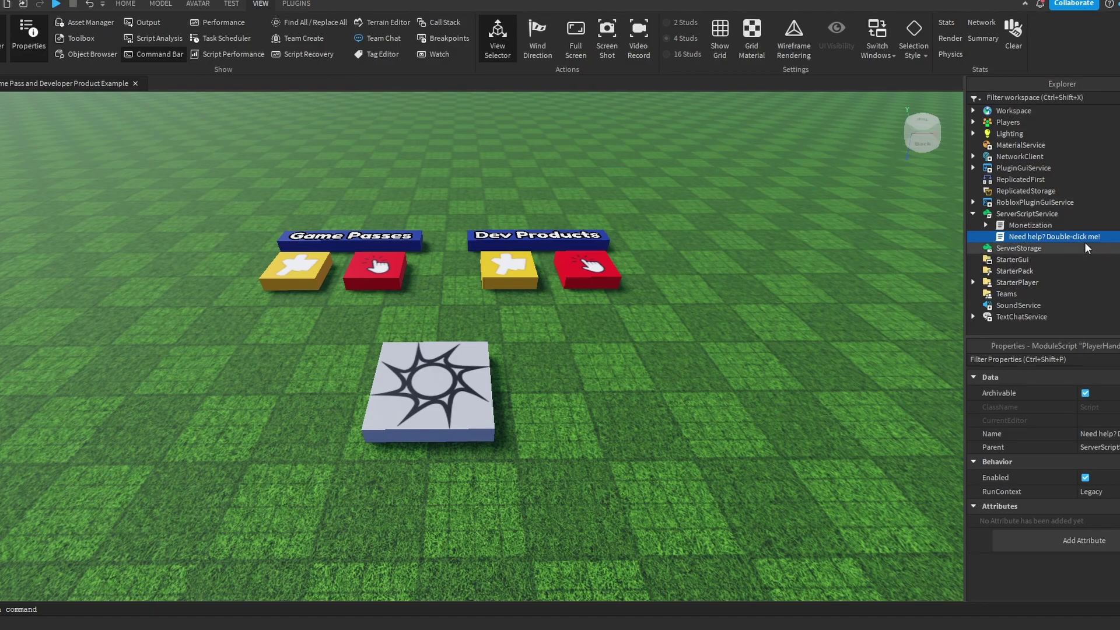
pyautogui.doubleClick(1004, 237)
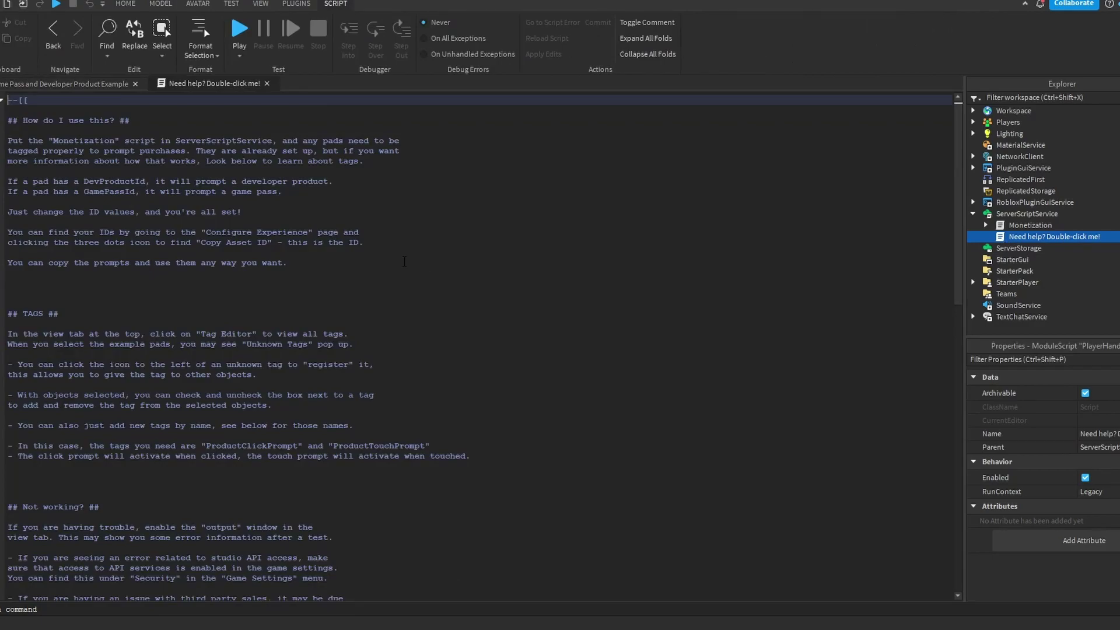
pyautogui.scroll(-7, 404, 262)
pyautogui.scroll(7, 405, 261)
pyautogui.click(268, 85)
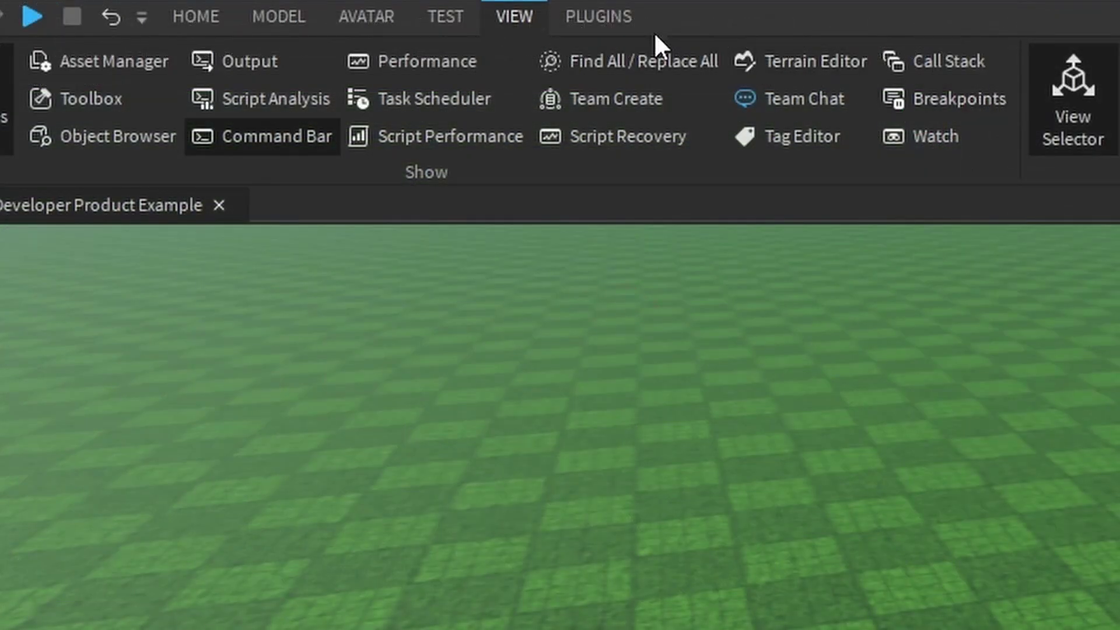
# - Open the Tag Editor and widen it so the full tag names fit
pyautogui.click(180, 13)
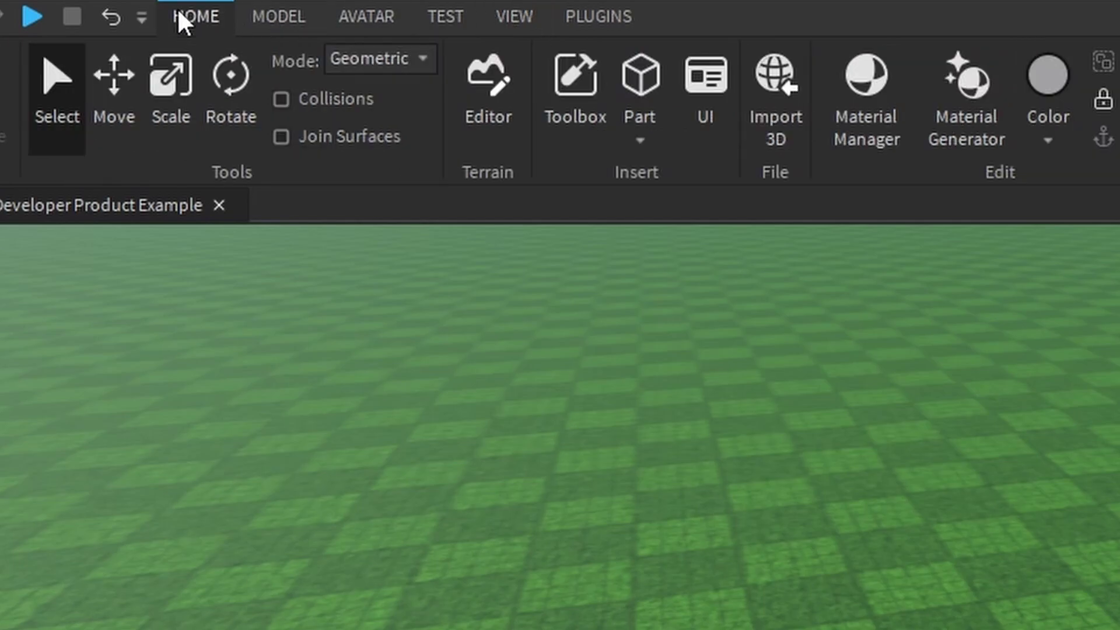
pyautogui.click(522, 16)
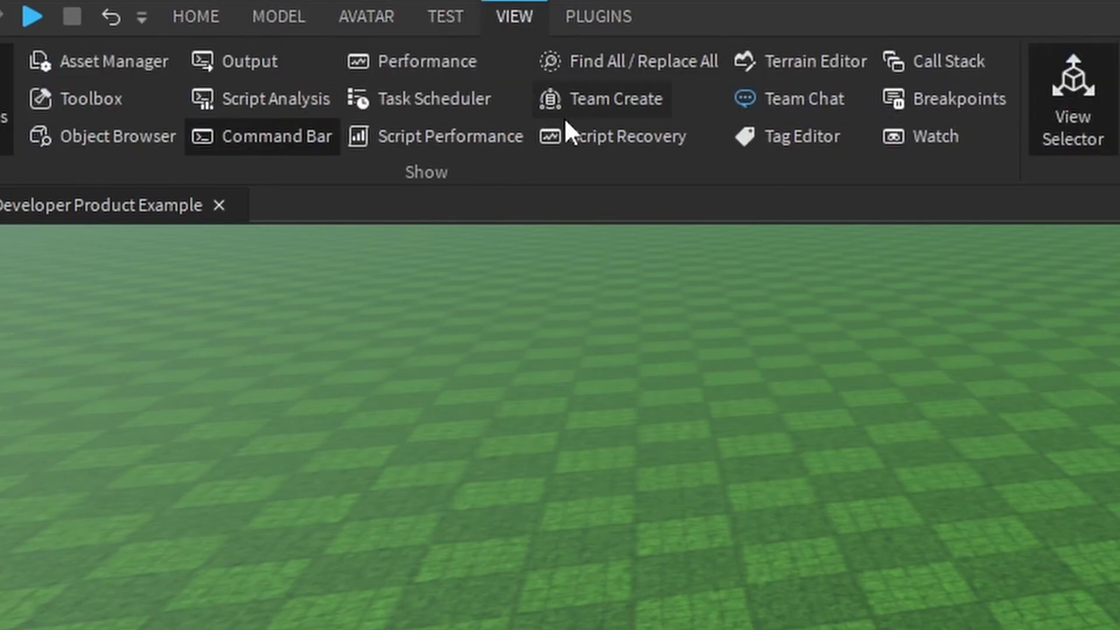
pyautogui.click(802, 138)
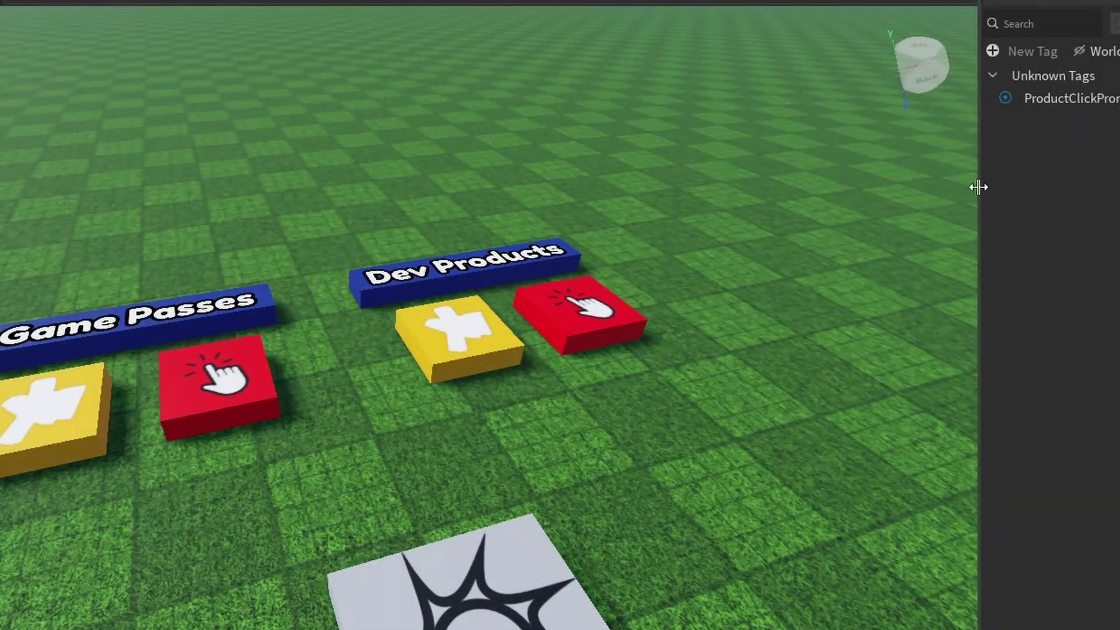
pyautogui.moveTo(978, 187); pyautogui.dragTo(893, 180)
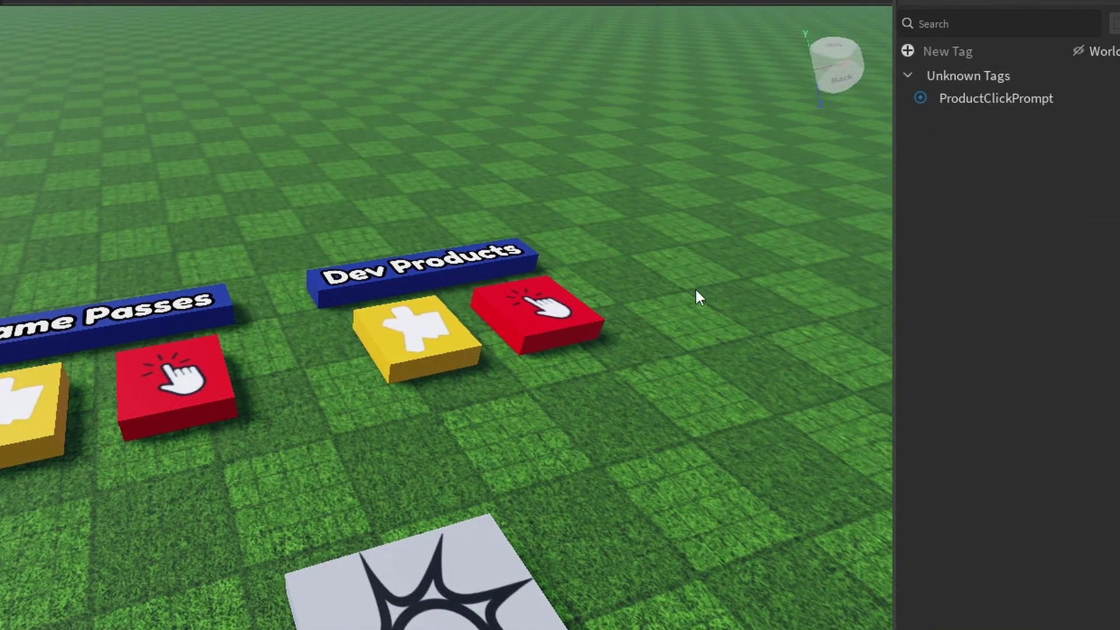
# - Select the spawn pad and the Dev Products blocks in turn to check which tags each one carries
pyautogui.moveTo(696, 290); pyautogui.dragTo(630, 344, button='right')
pyautogui.click(415, 479)
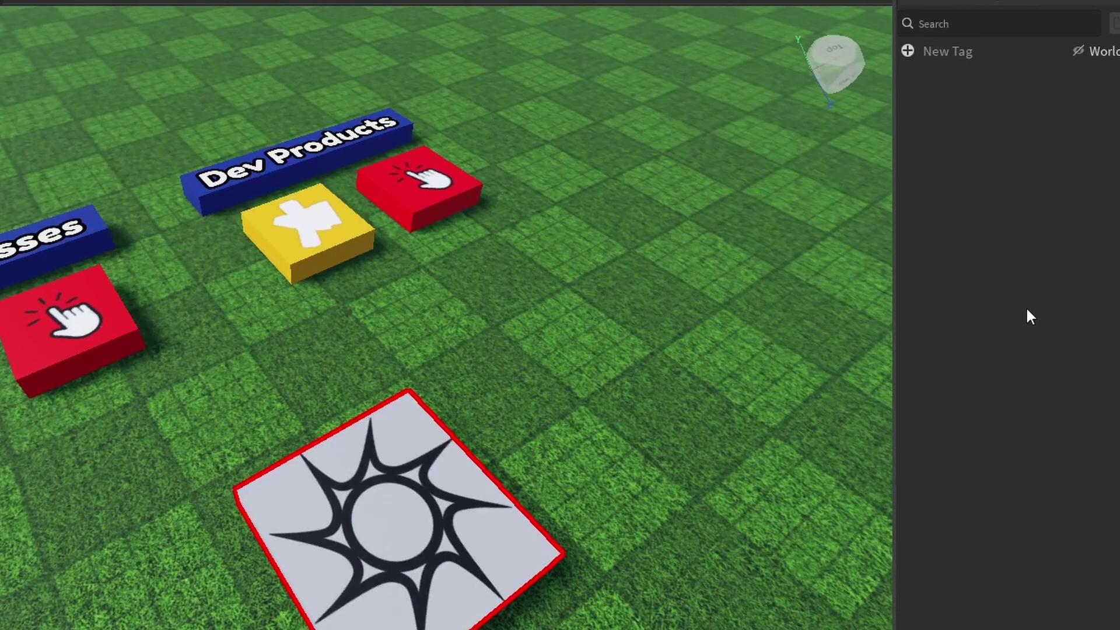
pyautogui.moveTo(533, 276); pyautogui.dragTo(499, 257, button='right')
pyautogui.click(495, 233)
pyautogui.click(505, 123)
pyautogui.click(467, 236)
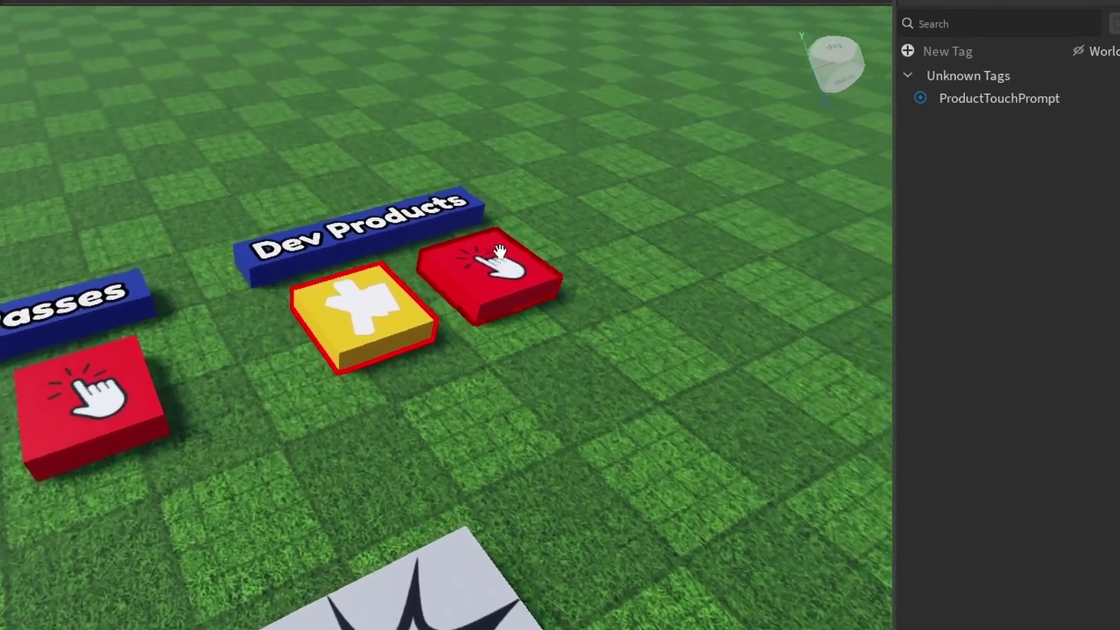
pyautogui.press('w')
# - Register the unknown tags ProductClickPrompt and ProductTouchPrompt in the Tag Editor
pyautogui.click(612, 337)
pyautogui.moveTo(612, 337); pyautogui.dragTo(385, 317, button='right')
pyautogui.click(377, 317)
pyautogui.click(99, 260)
pyautogui.click(274, 312)
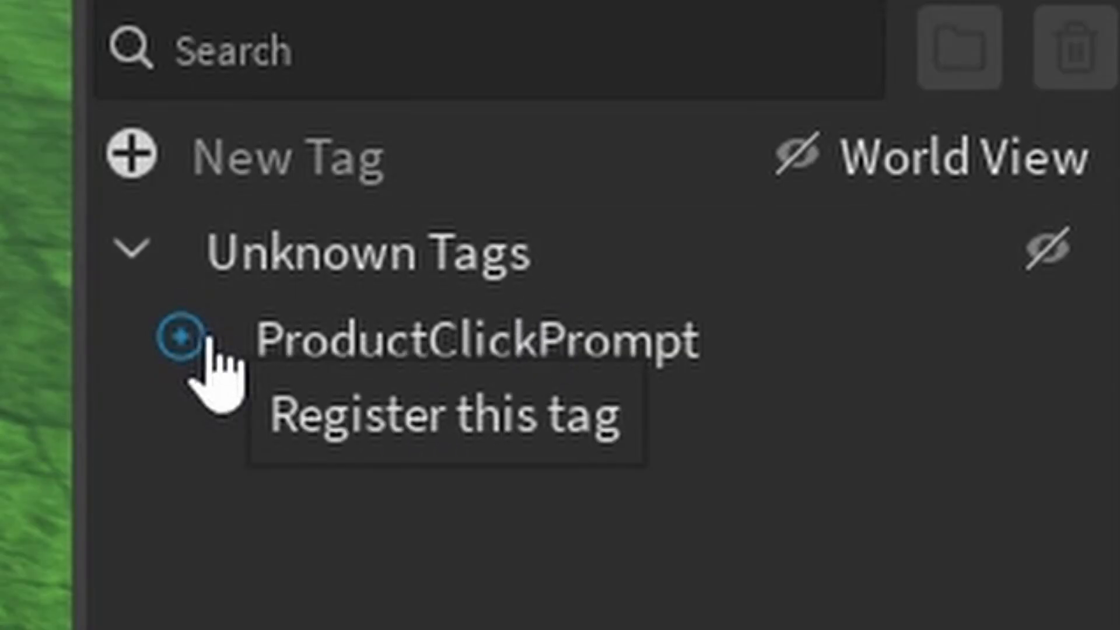
pyautogui.click(196, 357)
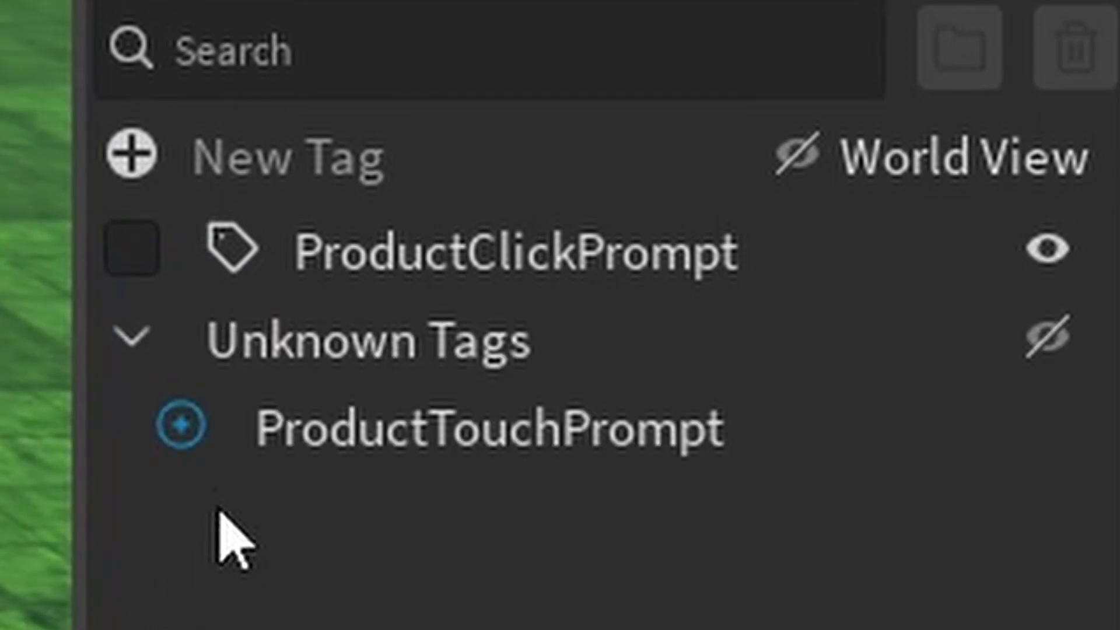
pyautogui.click(180, 428)
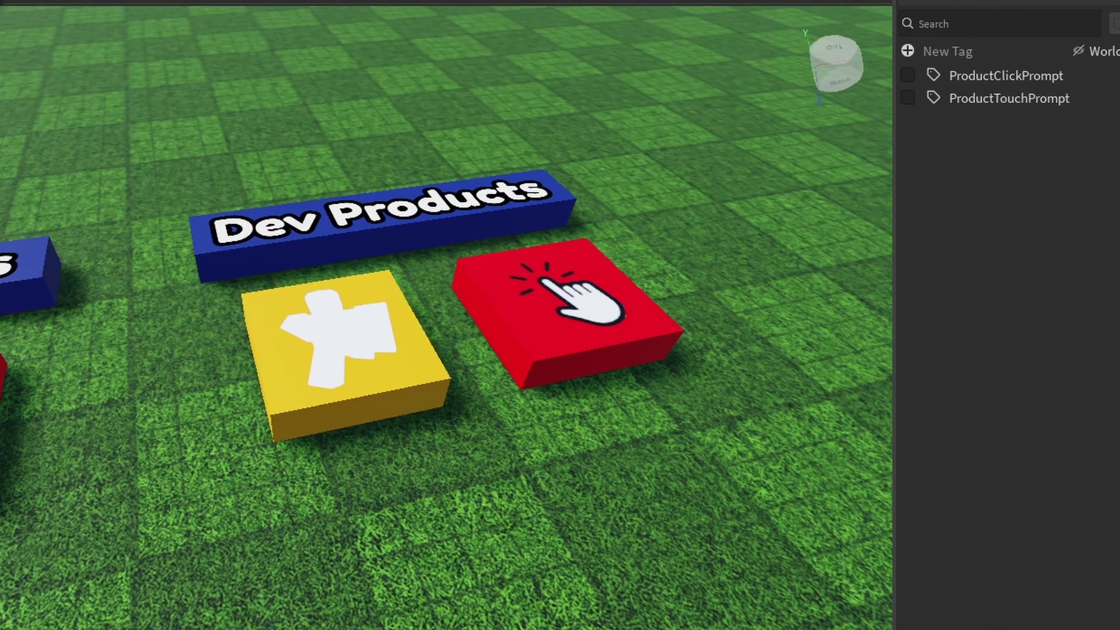
# - Create a new tag named Hello and delete it again from the tag list
pyautogui.click(953, 54)
pyautogui.write('Hello')
pyautogui.press('Return')
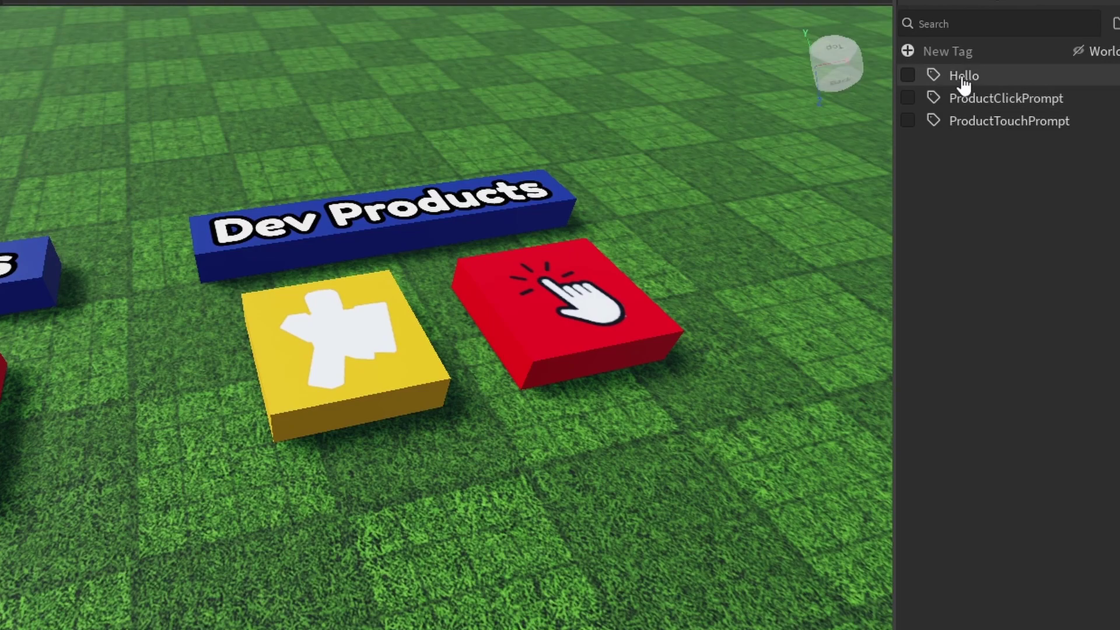
pyautogui.click(1010, 86)
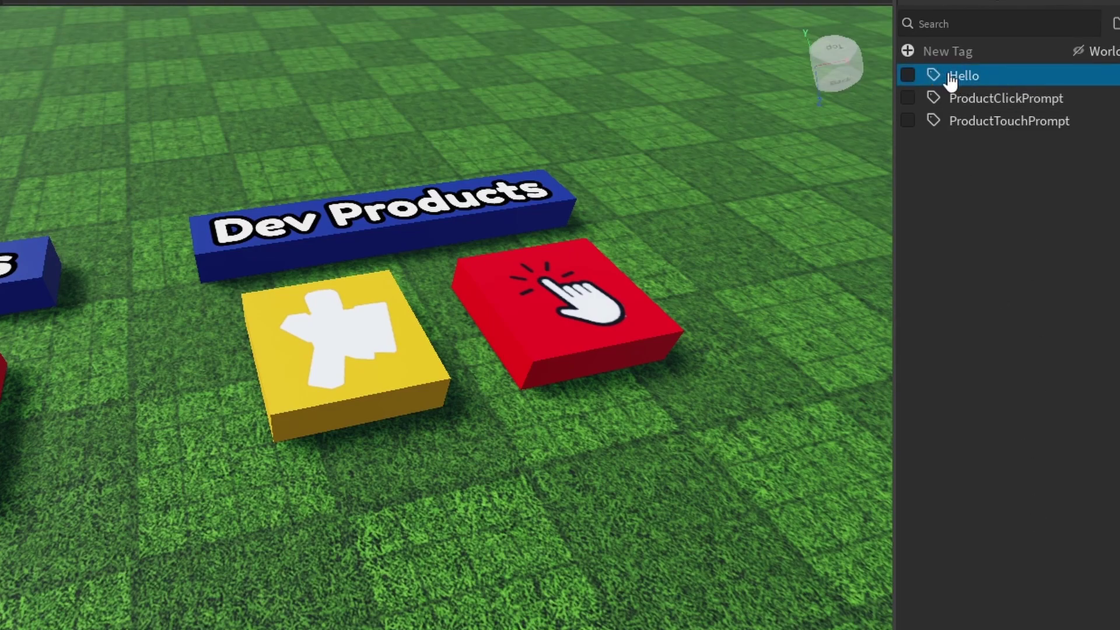
pyautogui.press('Delete')
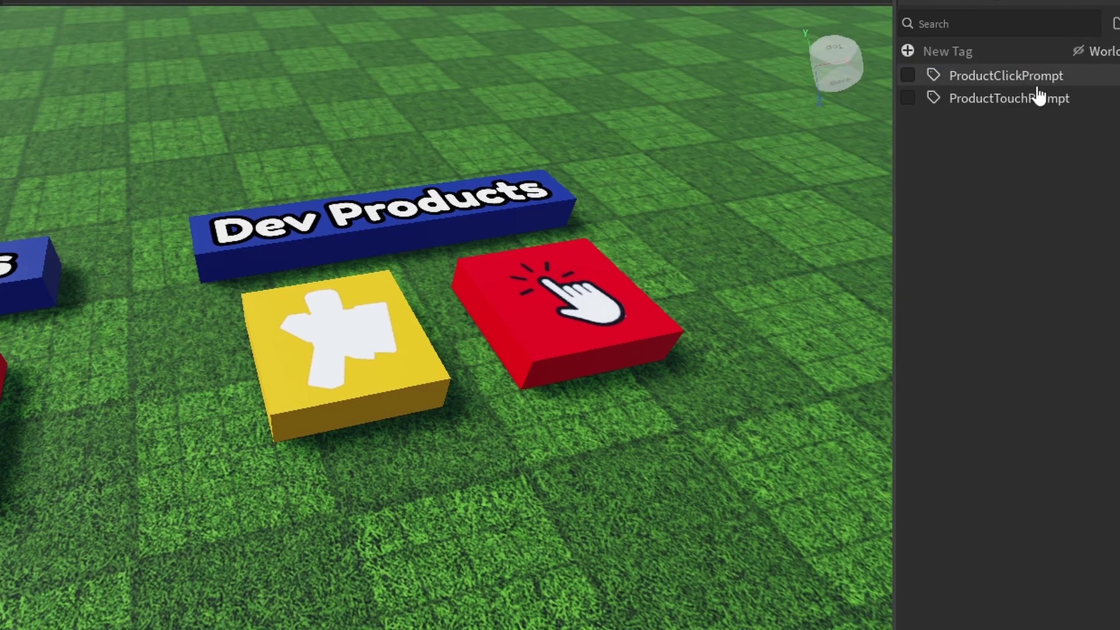
# - Add a plain grey part beside the Dev Products blocks and assign it the ProductClickPrompt tag
pyautogui.press('a')
pyautogui.moveTo(476, 202); pyautogui.dragTo(234, 70, button='right')
pyautogui.press('d')
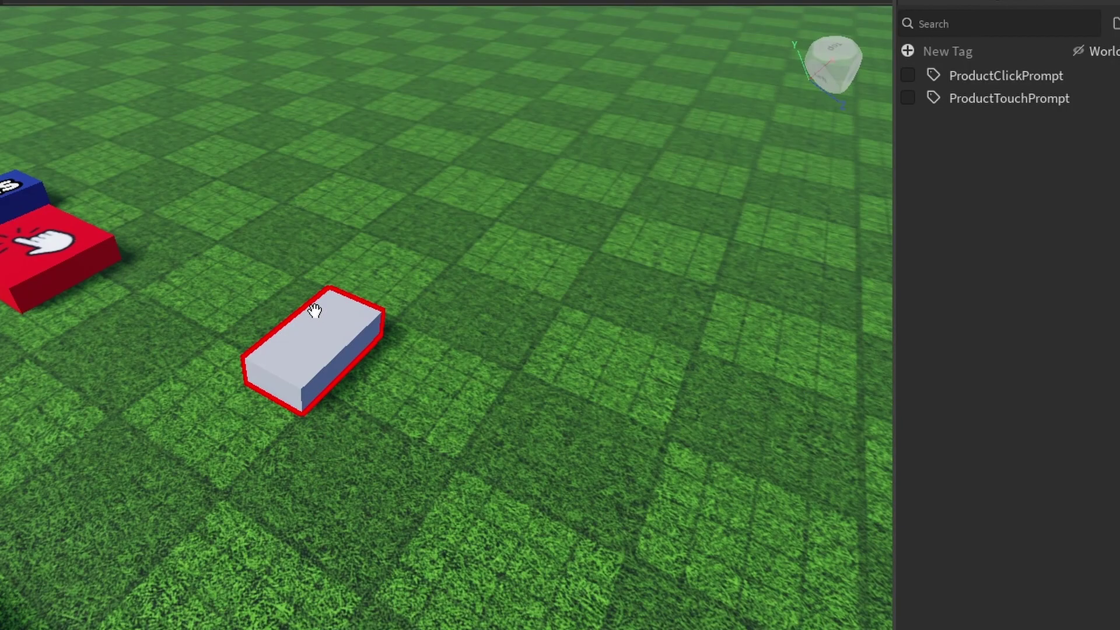
pyautogui.click(908, 75)
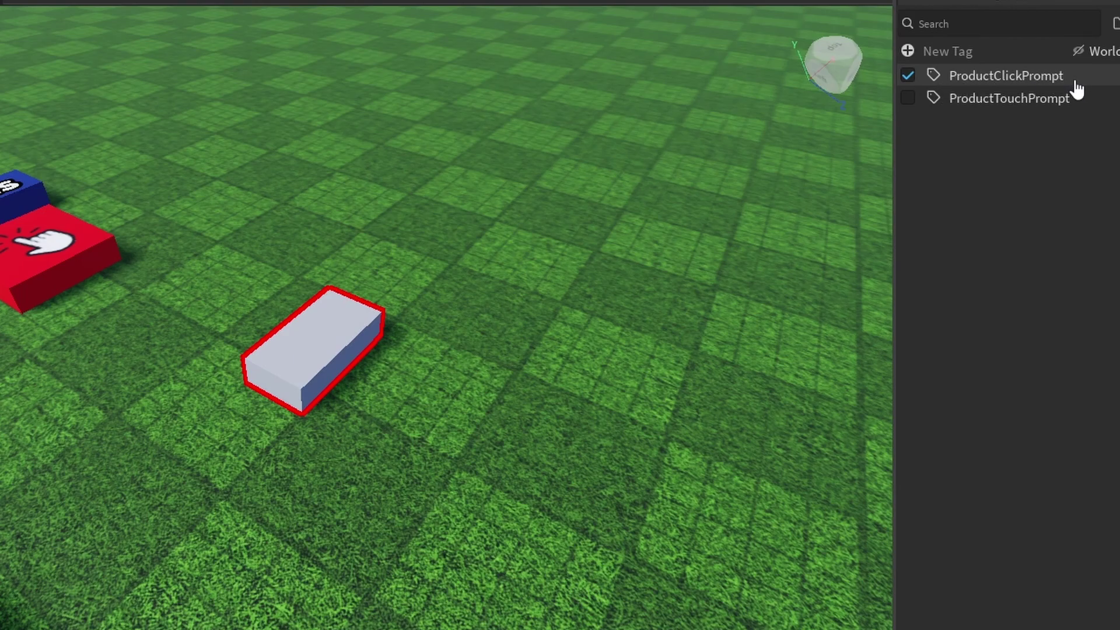
# - Duplicate the tagged grey part and place the copy on the grass a short distance from the original
pyautogui.press('d')
pyautogui.moveTo(646, 288); pyautogui.dragTo(644, 287, button='right')
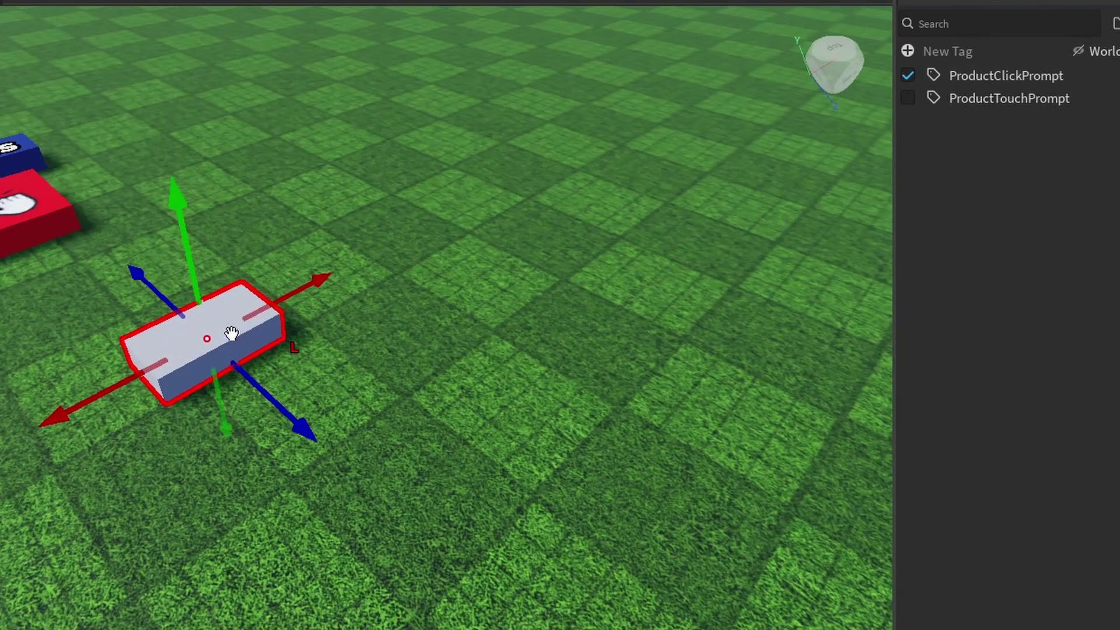
pyautogui.hotkey('ctrl', 'd')
pyautogui.moveTo(231, 334); pyautogui.dragTo(633, 342)
pyautogui.click(648, 385)
pyautogui.click(600, 333)
pyautogui.click(657, 441)
# - Duplicate the yellow Dev Products touch block and place the copy on the grass behind the Dev Products sign
pyautogui.moveTo(657, 442); pyautogui.dragTo(531, 494, button='right')
pyautogui.click(670, 407)
pyautogui.click(666, 478)
pyautogui.press('a')
pyautogui.click(427, 564)
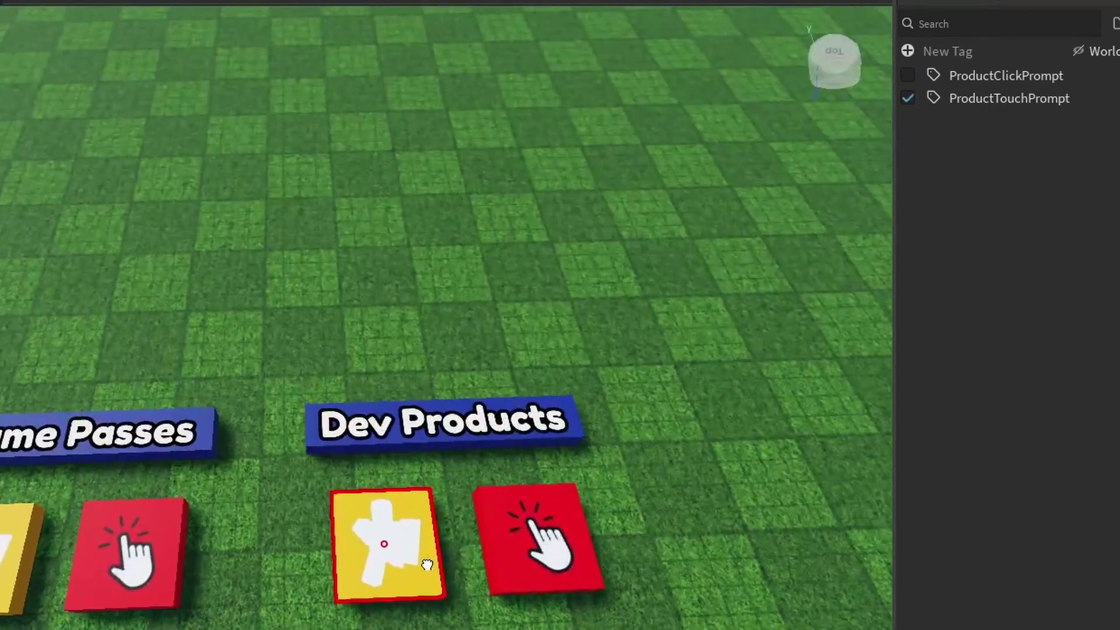
pyautogui.hotkey('ctrl', 'd')
pyautogui.moveTo(410, 573); pyautogui.dragTo(469, 245)
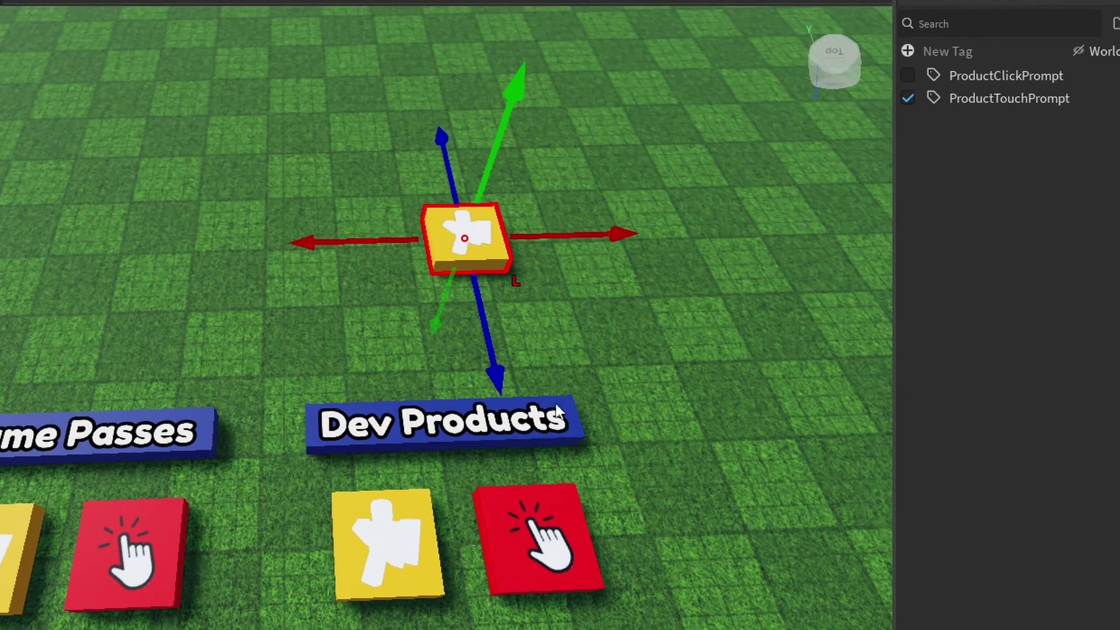
# - Duplicate the red Dev Products click block and place the copy beside the yellow copy behind the sign
pyautogui.click(528, 534)
pyautogui.hotkey('ctrl', 'd')
pyautogui.moveTo(523, 539); pyautogui.dragTo(320, 257)
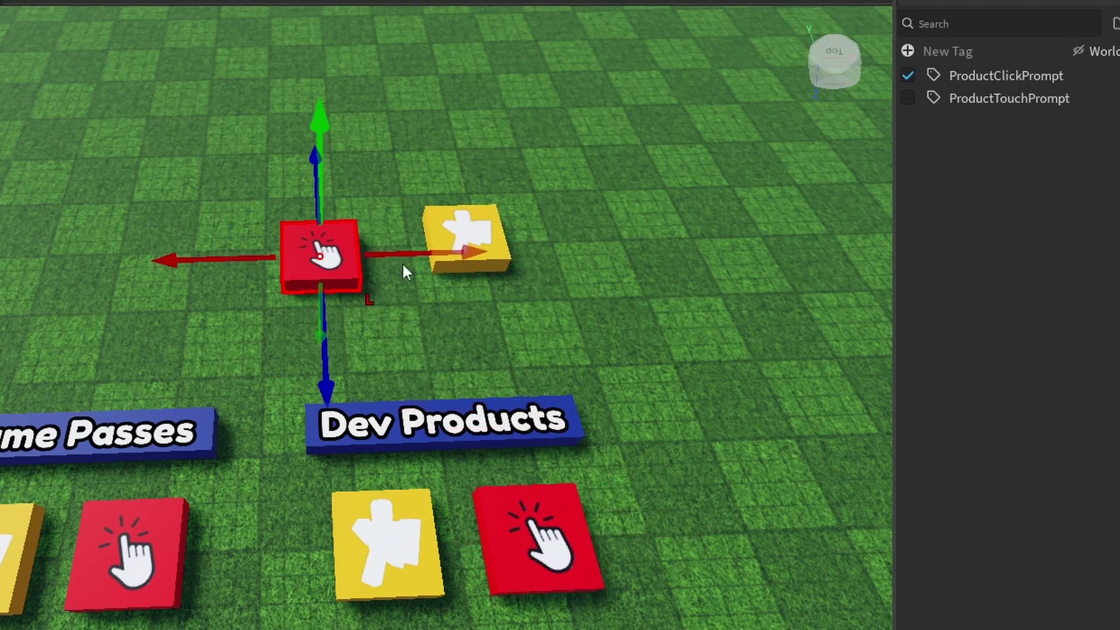
pyautogui.click(523, 222)
# - Delete the yellow and red block copies behind the Dev Products sign
pyautogui.click(461, 243)
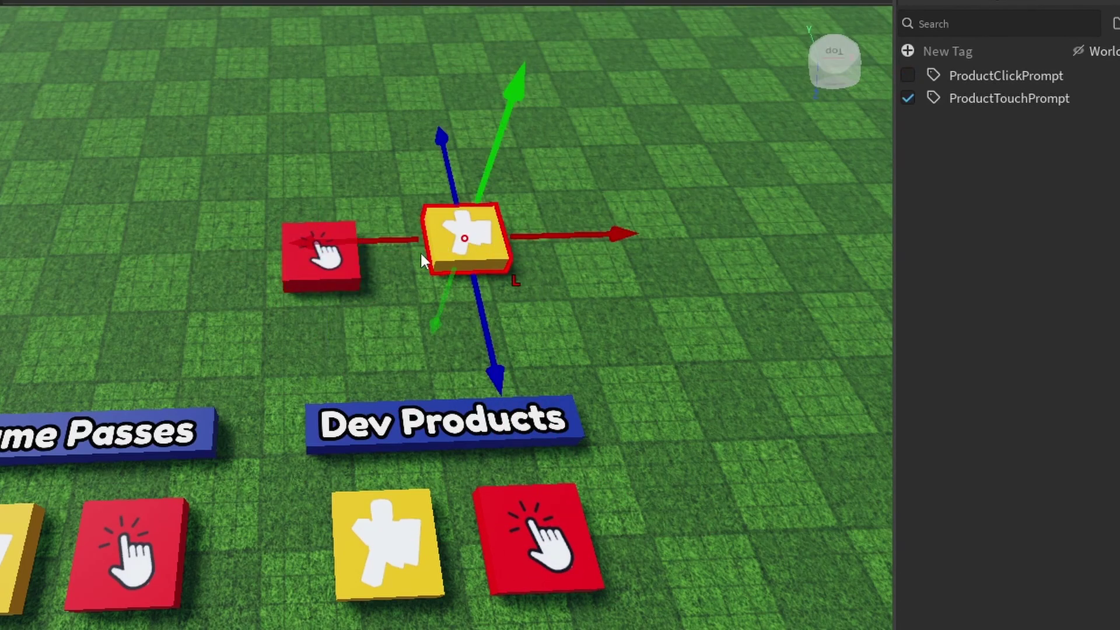
pyautogui.press('Delete')
pyautogui.click(324, 260)
pyautogui.press('Delete')
# - Select the two plain grey parts in turn to compare their tags
pyautogui.moveTo(378, 272); pyautogui.dragTo(377, 272, button='right')
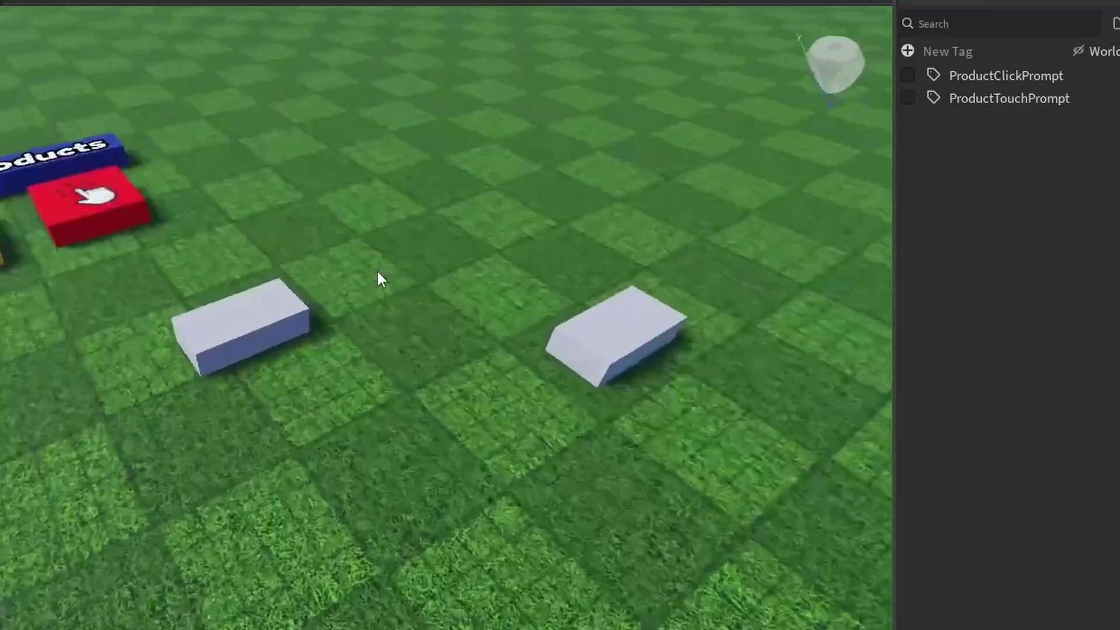
pyautogui.press('w')
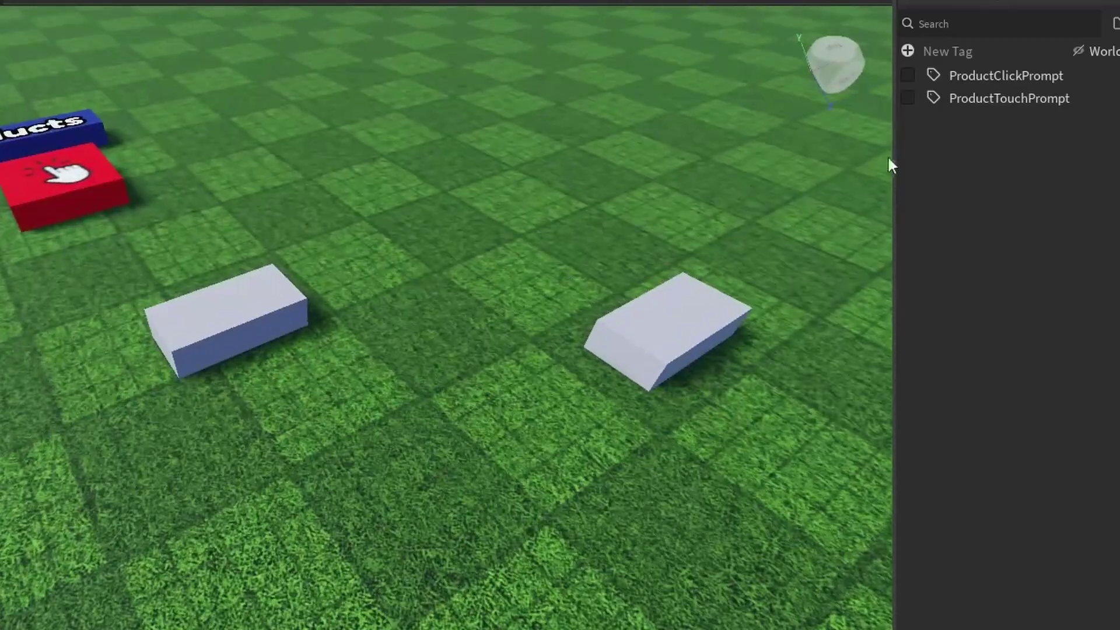
pyautogui.click(627, 363)
pyautogui.click(228, 321)
pyautogui.click(660, 295)
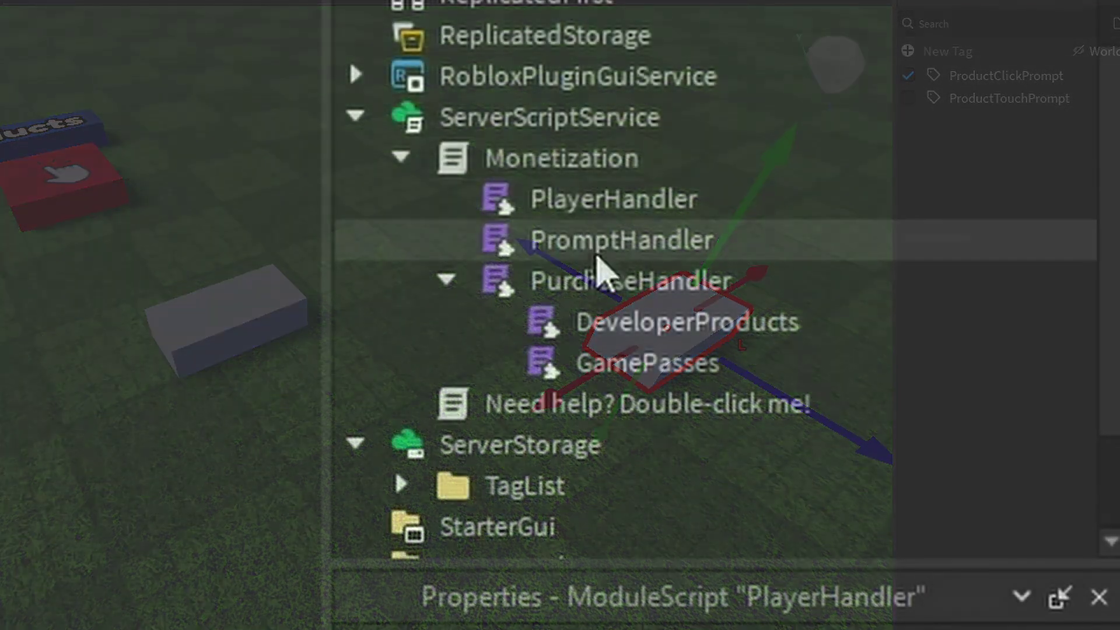
# - Look over the modules inside the Monetization script and select the DeveloperProducts module
pyautogui.click(601, 279)
pyautogui.press('Up')
pyautogui.press('Up')
pyautogui.click(665, 320)
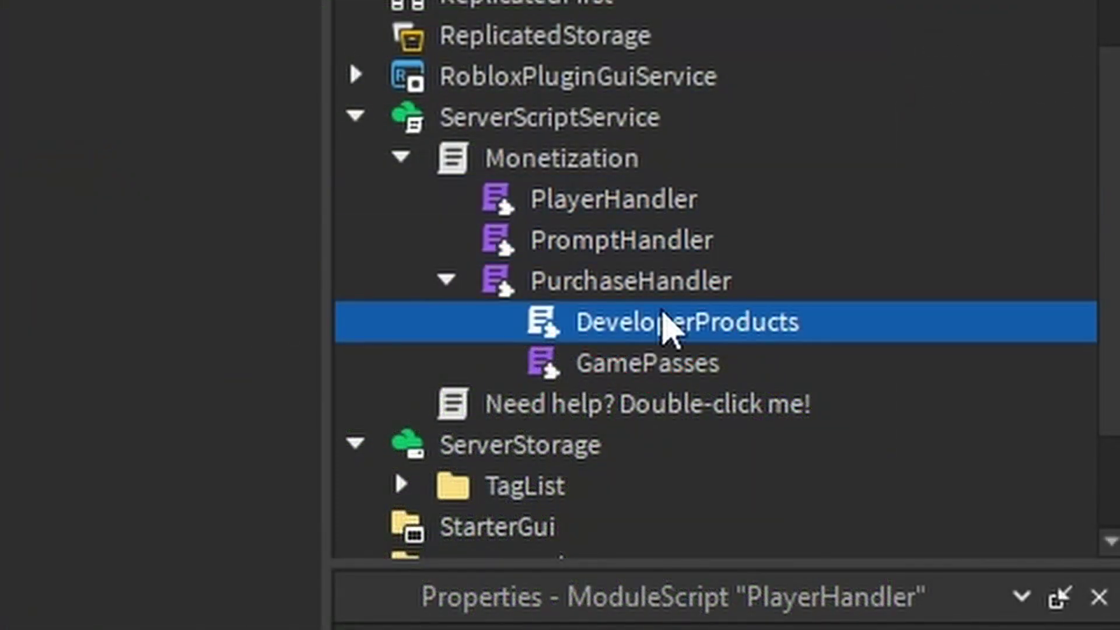
# - Move the plain grey part tagged ProductClickPrompt farther back on the baseplate, level with the other grey part, and deselect it
pyautogui.click(484, 280)
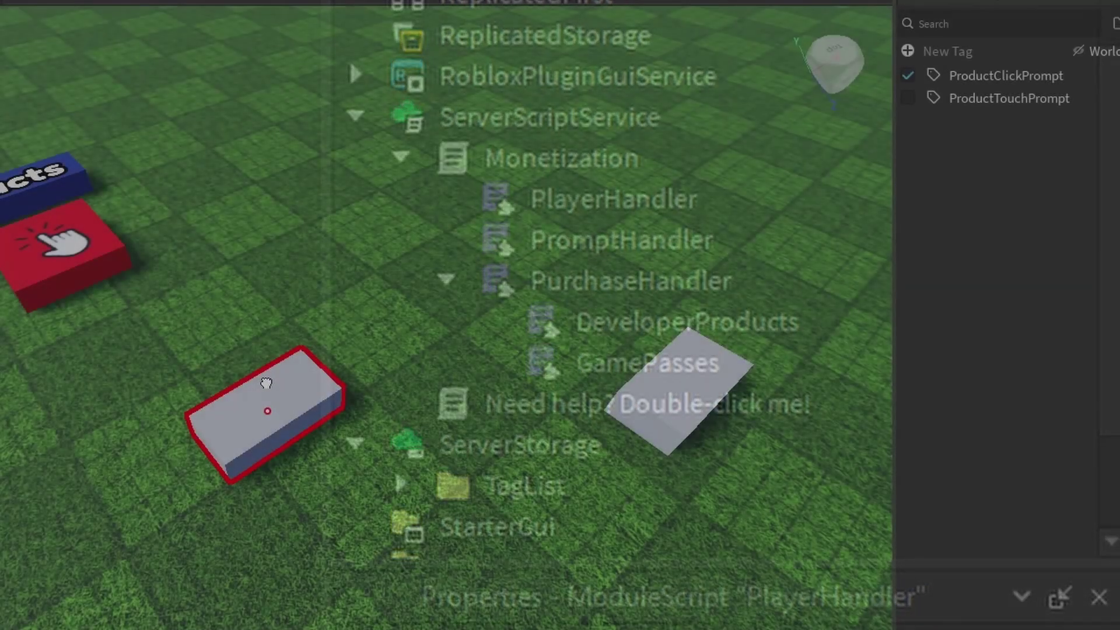
pyautogui.moveTo(268, 380); pyautogui.dragTo(425, 302)
pyautogui.moveTo(575, 197); pyautogui.dragTo(432, 207, button='right')
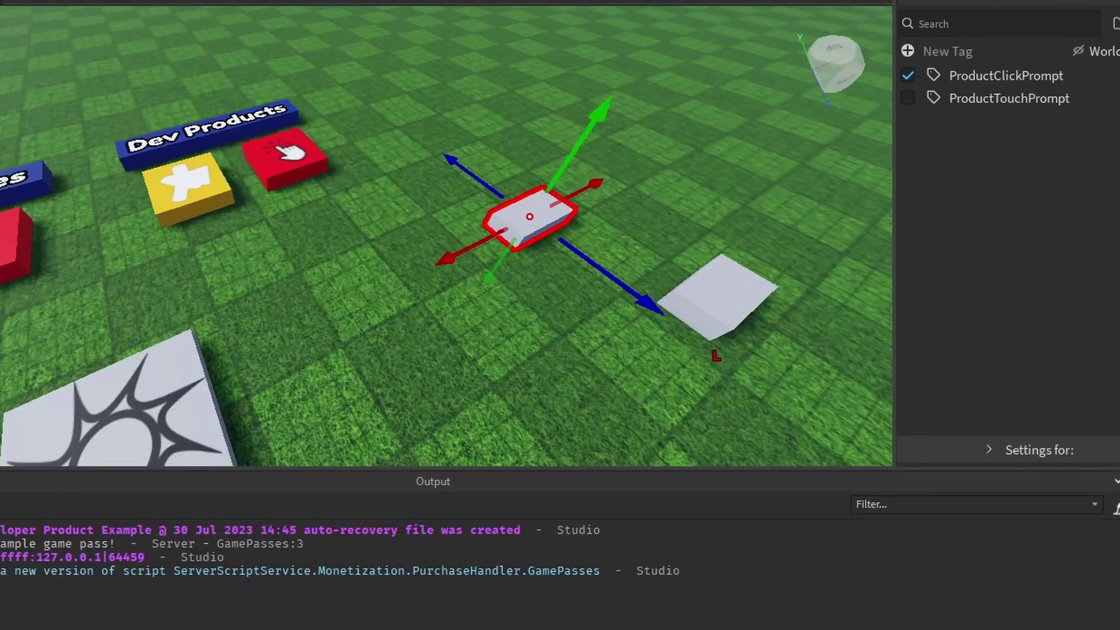
pyautogui.moveTo(352, 120); pyautogui.dragTo(402, 122, button='right')
pyautogui.click(560, 132)
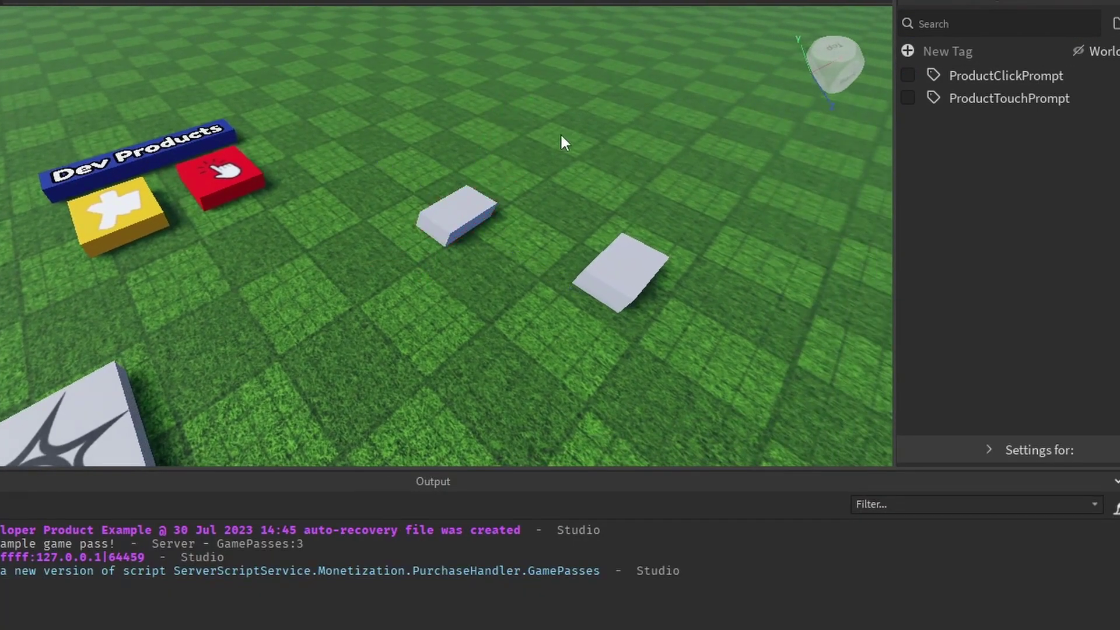
# - Start a playtest and walk the character past the spawn platform to the two plain grey parts
pyautogui.press('F5')
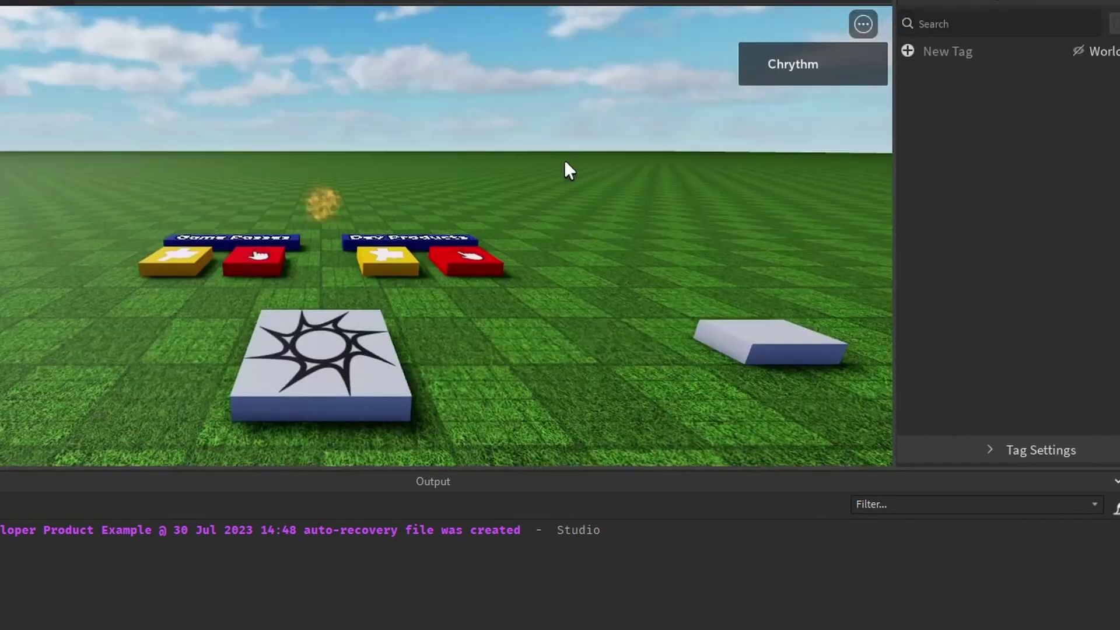
pyautogui.moveTo(565, 160); pyautogui.dragTo(569, 166, button='right')
pyautogui.press('w')
pyautogui.press('d')
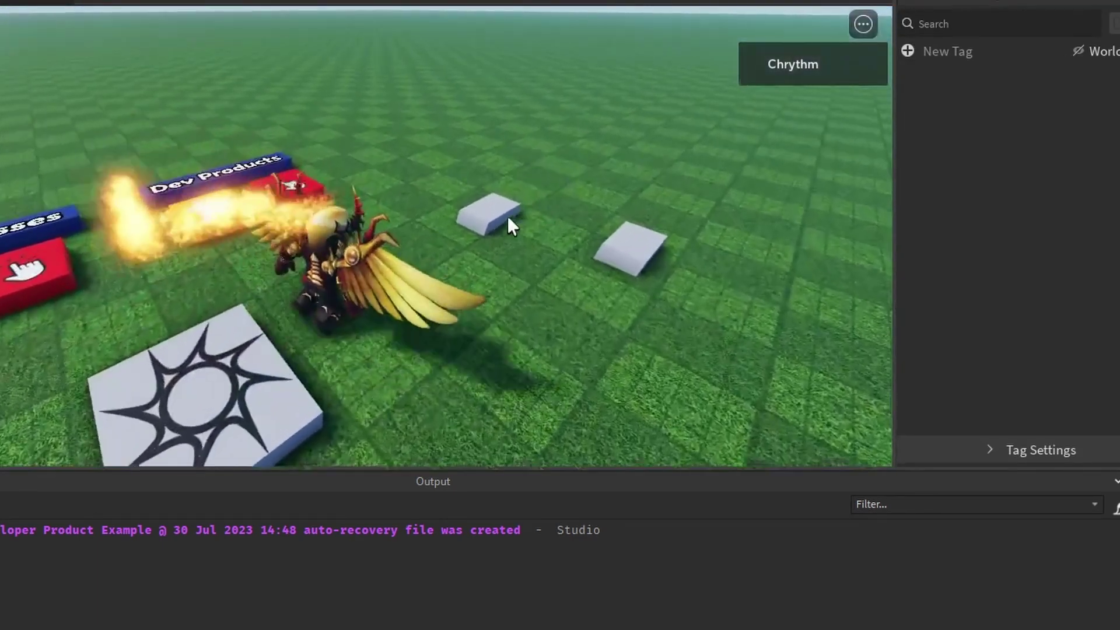
pyautogui.moveTo(472, 229); pyautogui.dragTo(469, 232, button='right')
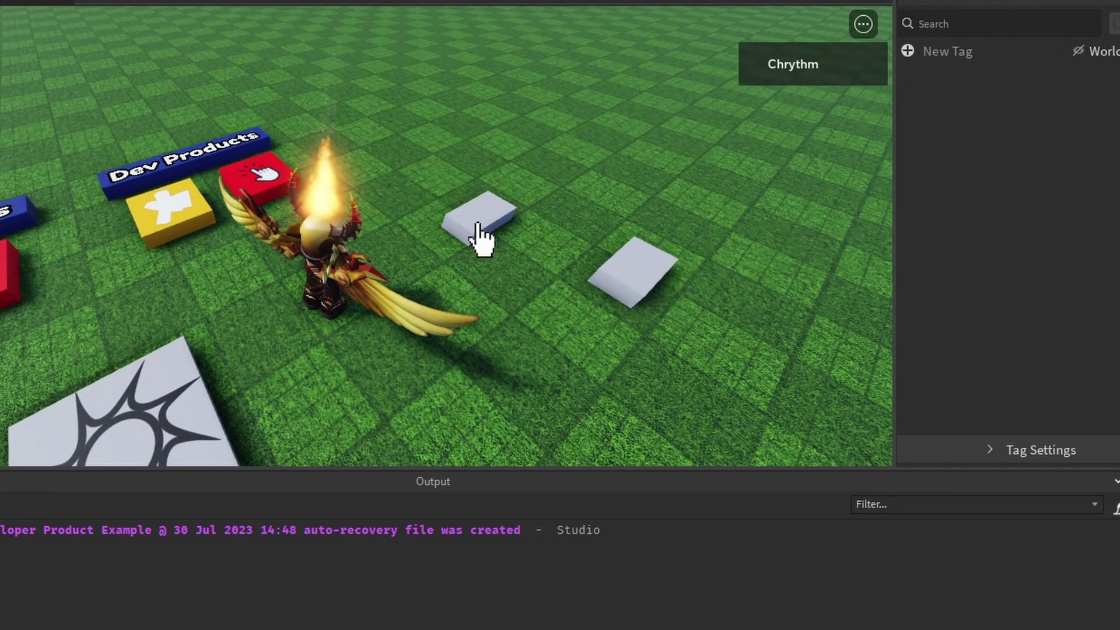
pyautogui.press('d')
pyautogui.press('w')
pyautogui.press('a')
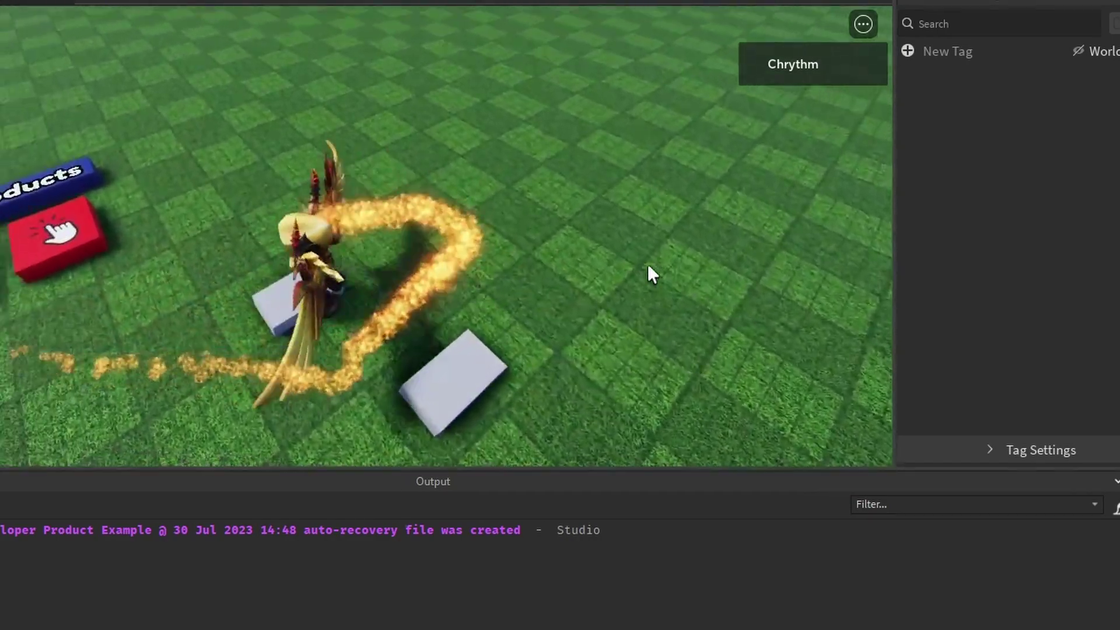
# - Walk back toward the Dev Products blocks, trigger the purchase prompt from the red click block, and cancel the purchase
pyautogui.press('s')
pyautogui.press('d')
pyautogui.moveTo(647, 265); pyautogui.dragTo(643, 262, button='right')
pyautogui.press('a')
pyautogui.press('w')
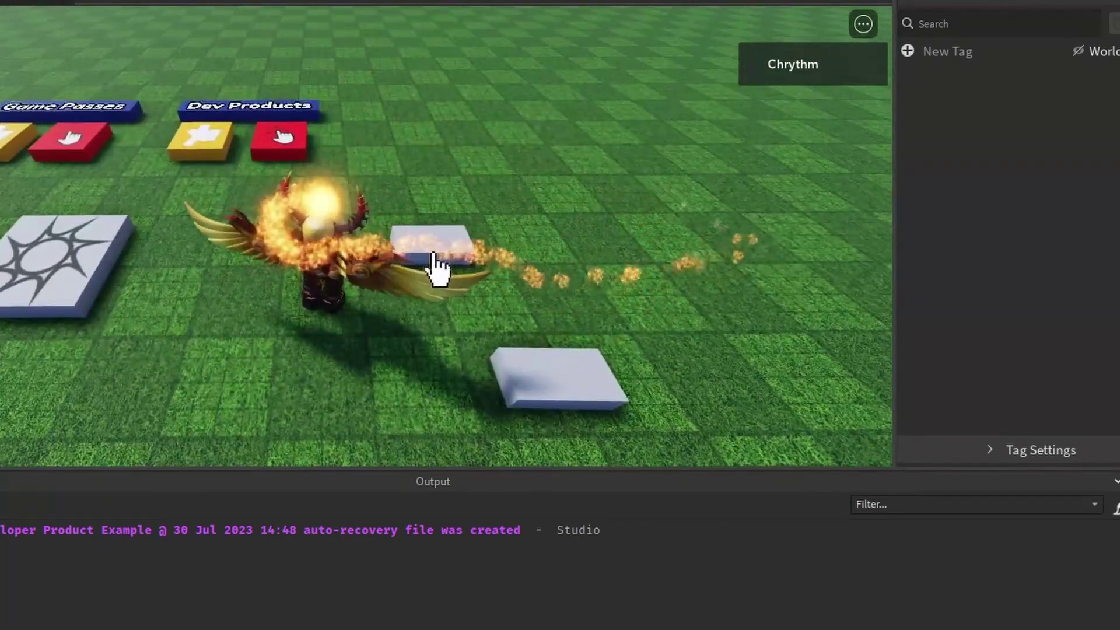
pyautogui.click(290, 131)
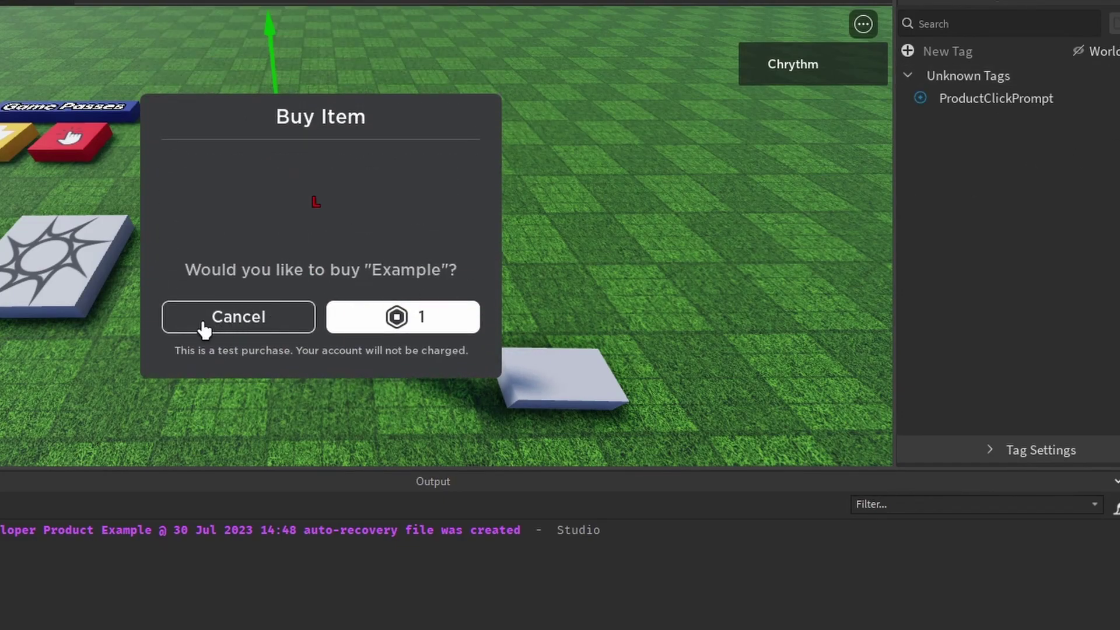
pyautogui.click(205, 320)
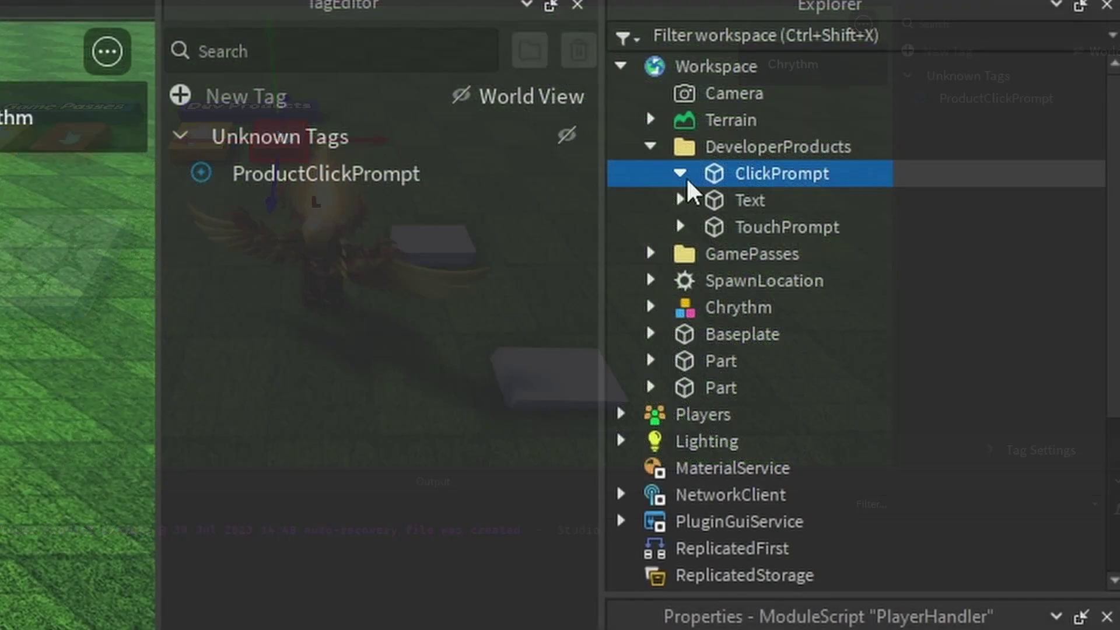
# - Expand ClickPrompt in the DeveloperProducts folder to examine its DevProductId value and the part itself
pyautogui.click(681, 174)
pyautogui.click(862, 230)
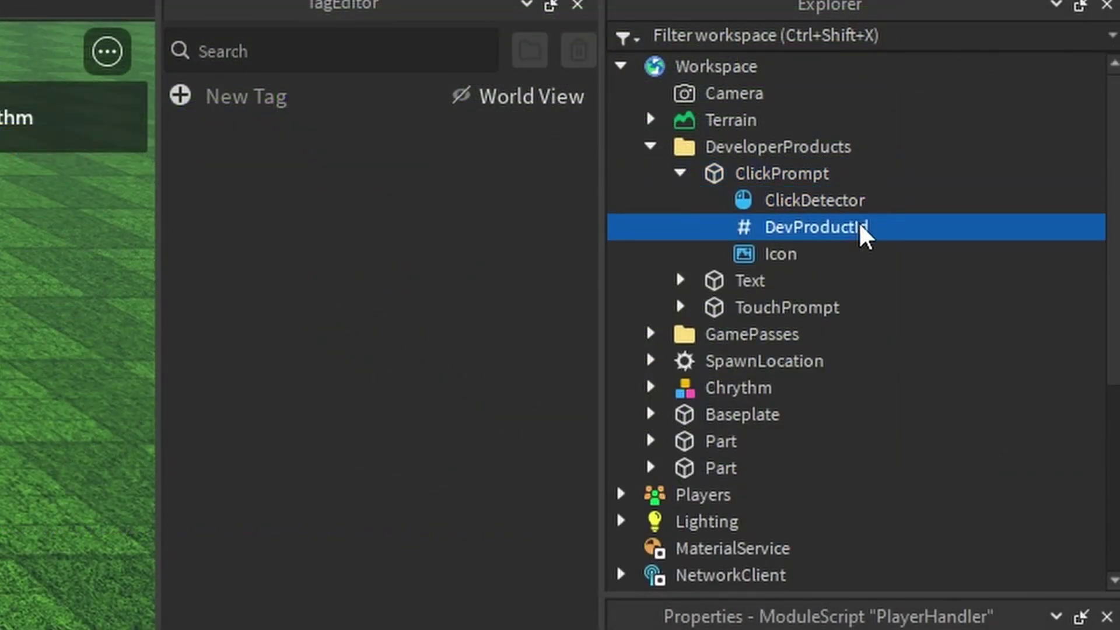
pyautogui.click(816, 178)
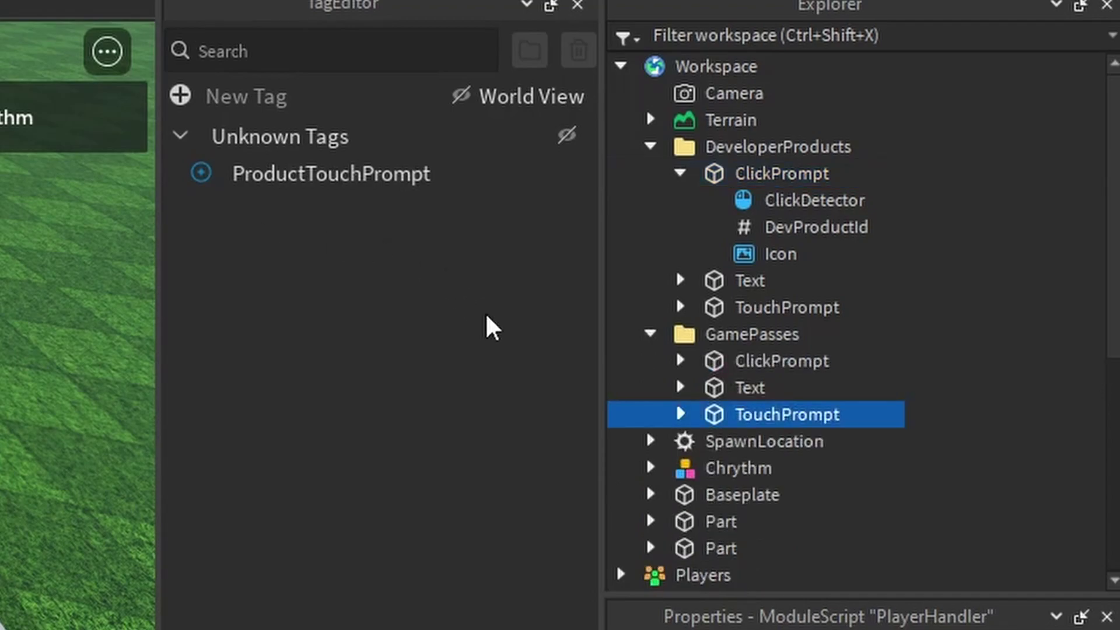
# - Expand TouchPrompt in the GamePasses folder to examine its TouchInterest and GamePassId children
pyautogui.click(681, 414)
pyautogui.click(757, 444)
pyautogui.click(749, 471)
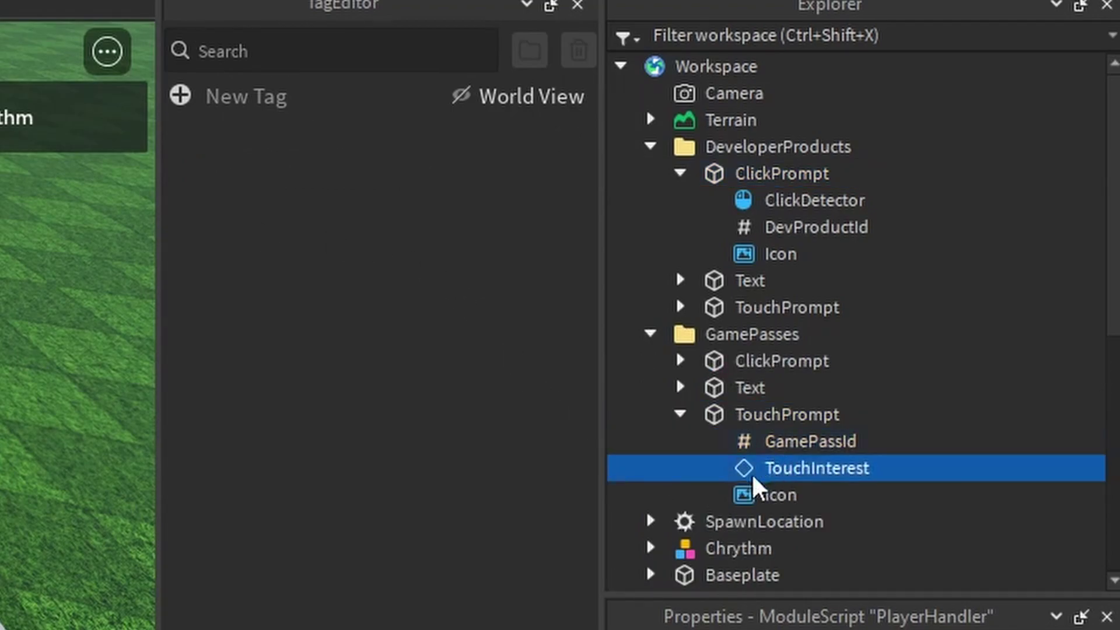
pyautogui.click(778, 450)
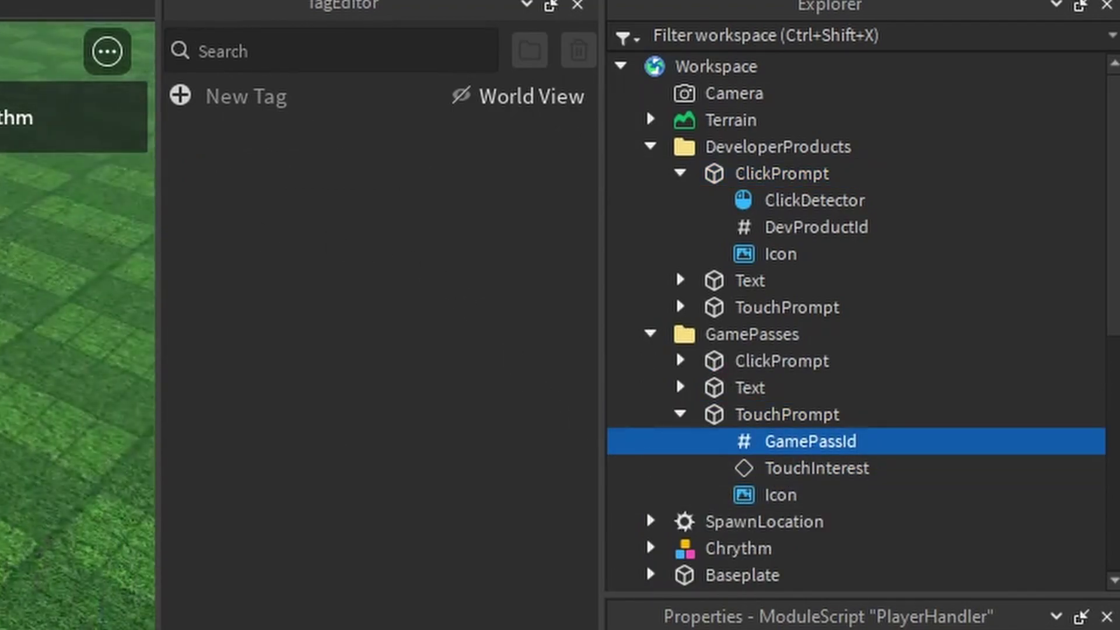
pyautogui.hotkey('ctrl', 'v')
pyautogui.hotkey('ctrl', 'v')
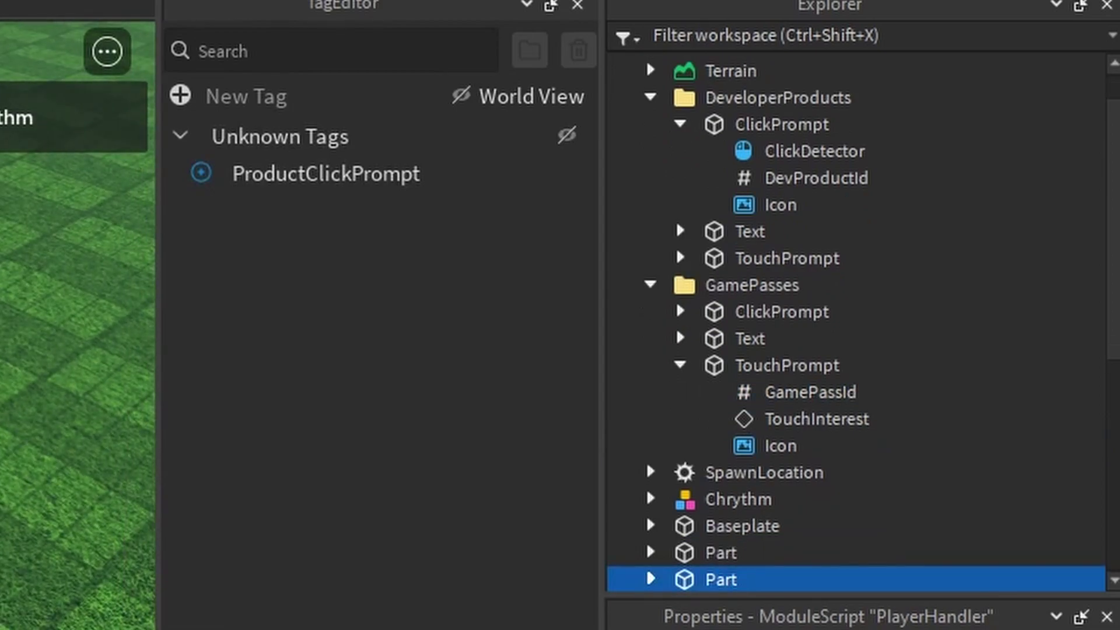
# - Select the two plain grey parts beside the Dev Products display and delete them from the workspace
pyautogui.click(721, 579)
pyautogui.click(721, 553)
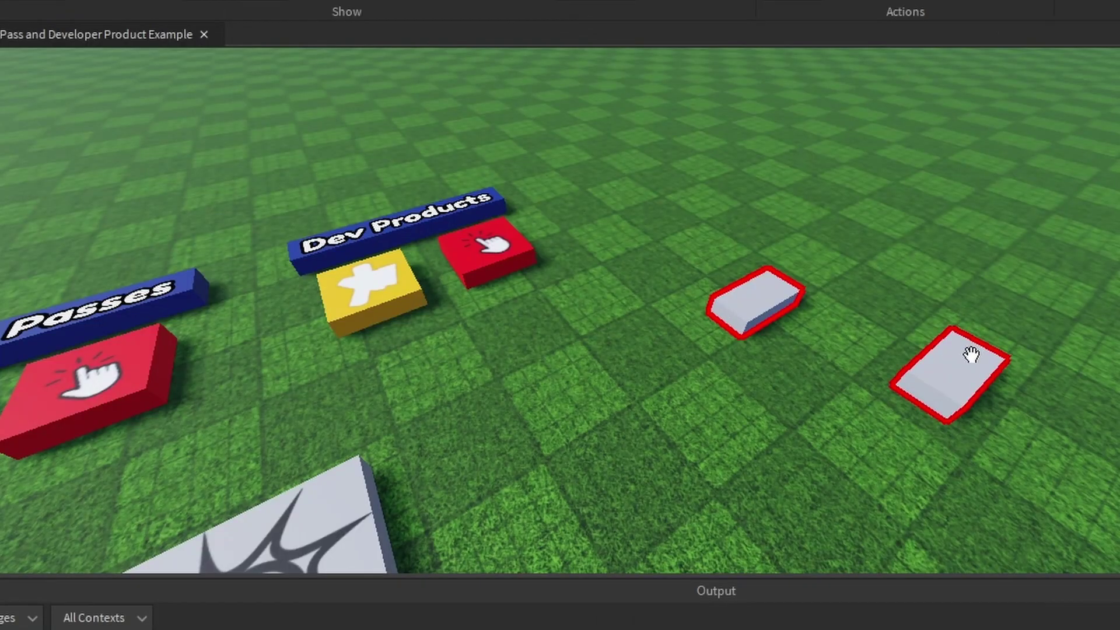
pyautogui.press('Delete')
pyautogui.click(971, 355)
pyautogui.press('Delete')
pyautogui.moveTo(972, 355); pyautogui.dragTo(565, 377, button='right')
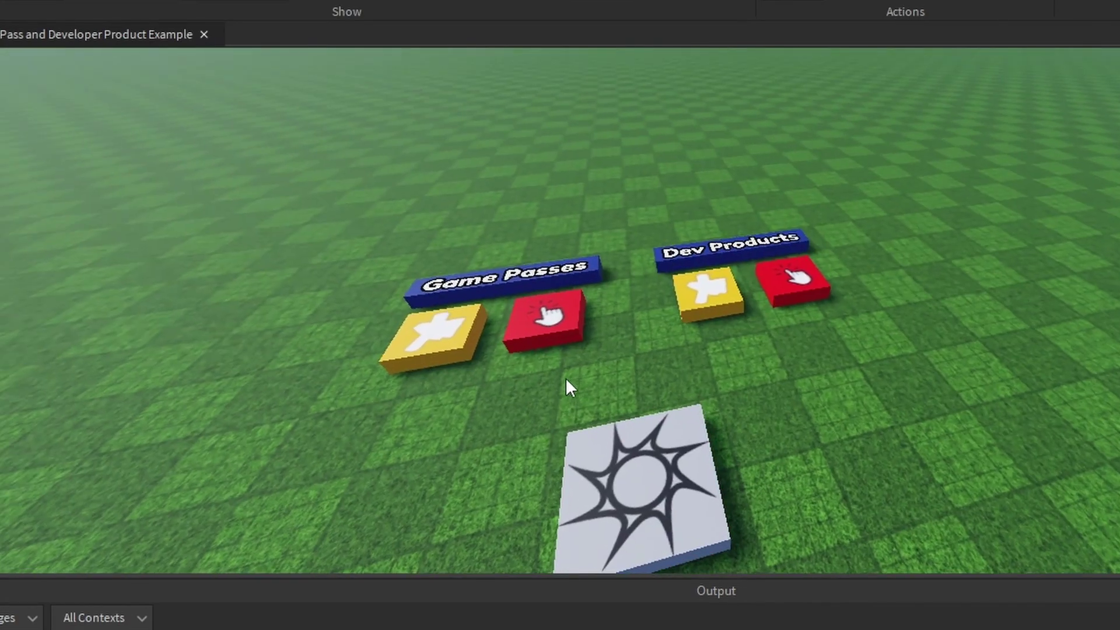
pyautogui.scroll(-3, 565, 376)
pyautogui.moveTo(583, 297); pyautogui.dragTo(884, 302, button='right')
pyautogui.press('w')
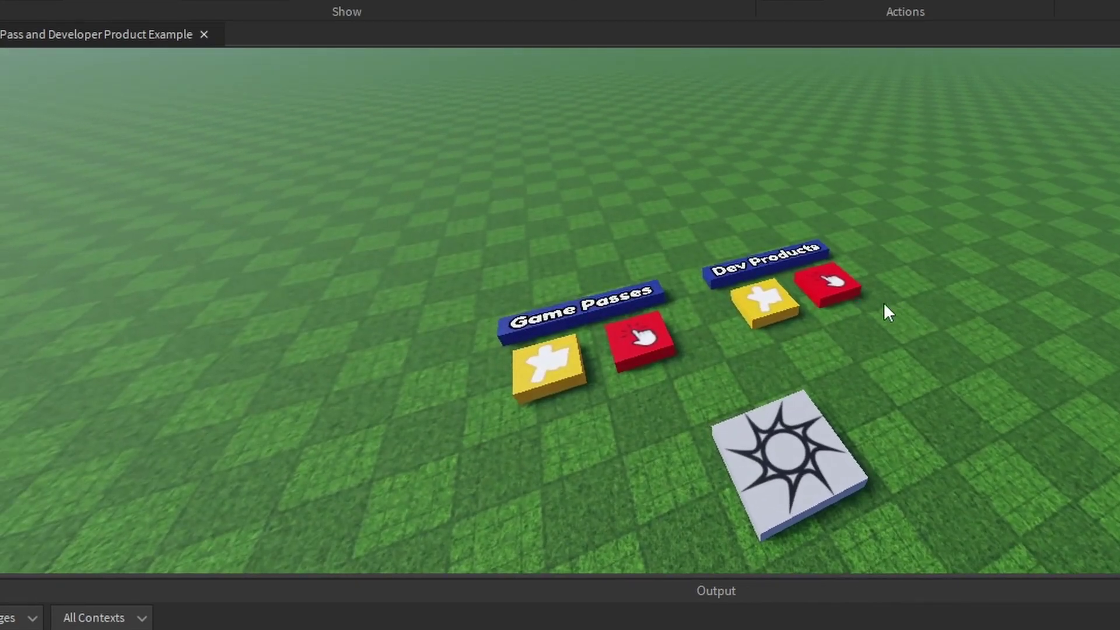